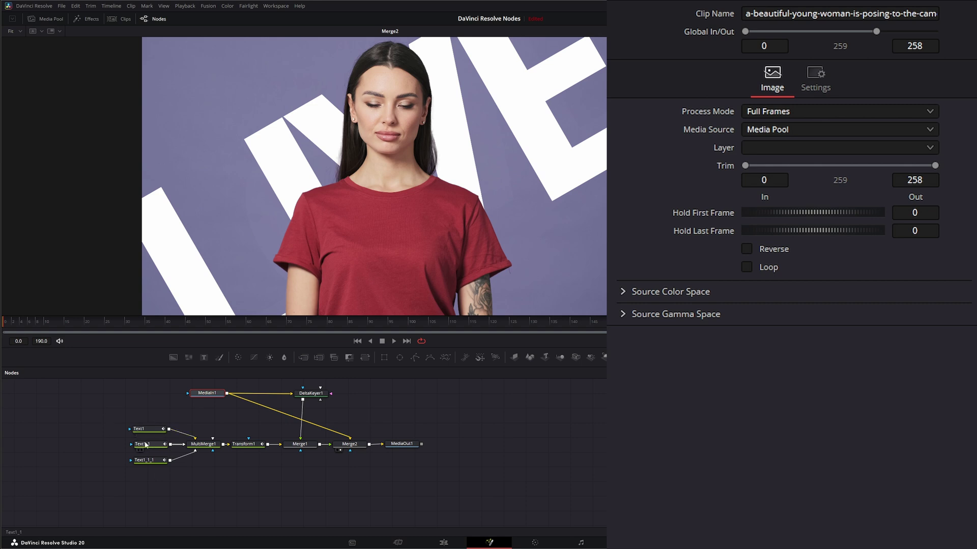
Wrap the three selected Text nodes in an Underlay
{"action": "left_click_drag", "start_coordinate": [96, 408], "coordinate": [166, 485]}
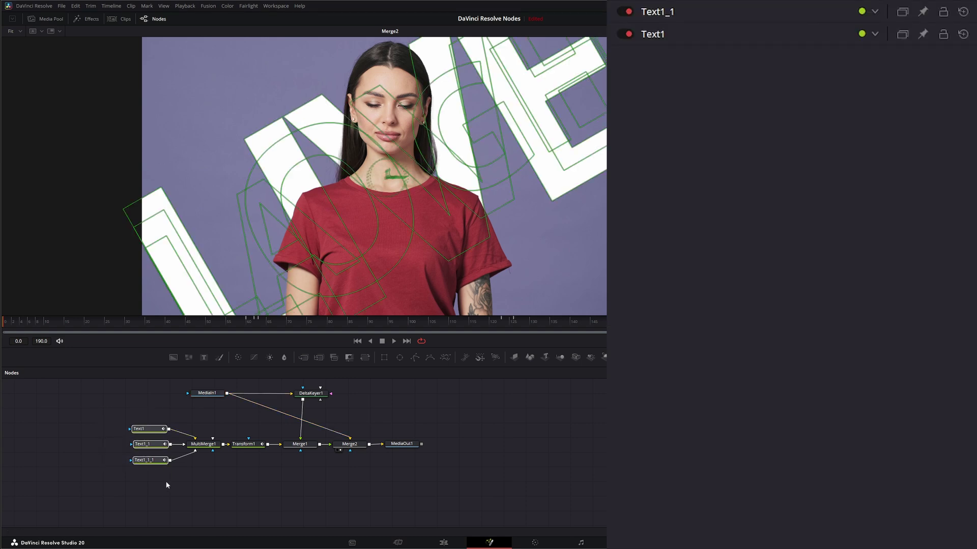
{"action": "key", "text": "shift+space"}
{"action": "type", "text": "und"}
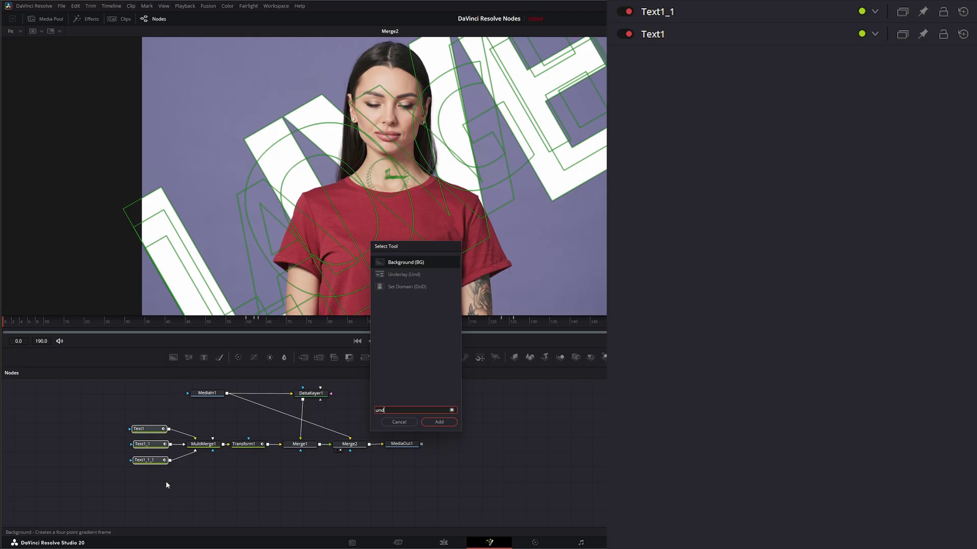
{"action": "left_click", "coordinate": [407, 275]}
{"action": "left_click", "coordinate": [449, 426]}
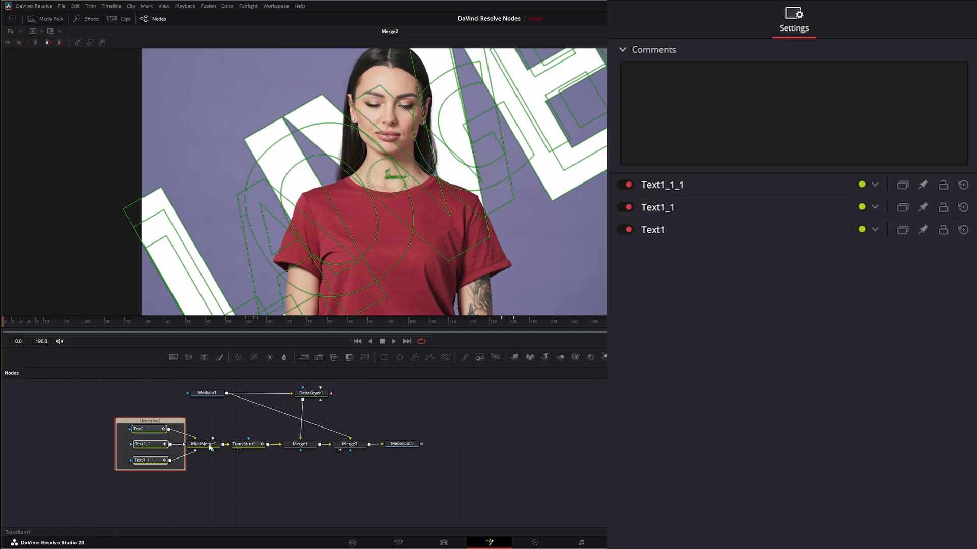
Color the underlay blue and rename it Text
{"action": "right_click", "coordinate": [172, 423]}
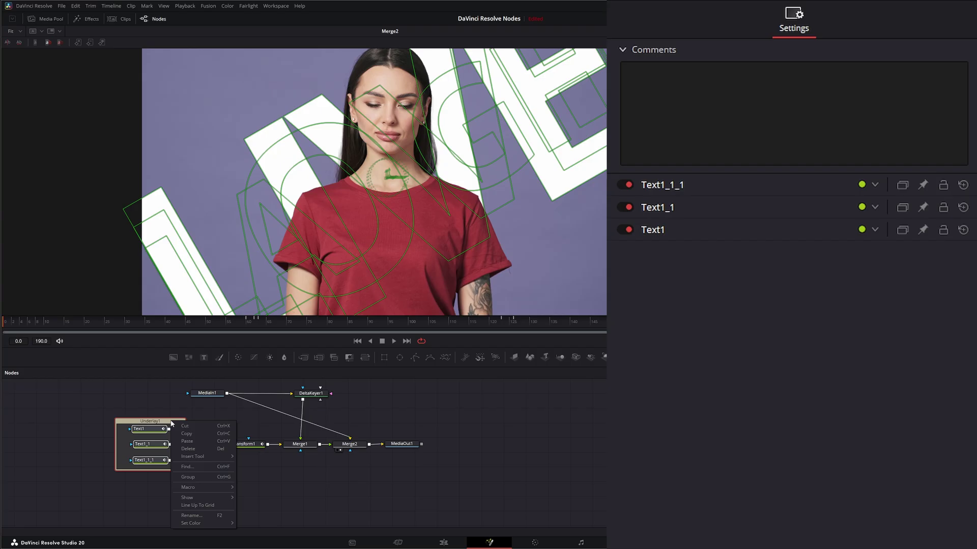
{"action": "mouse_move", "coordinate": [203, 522]}
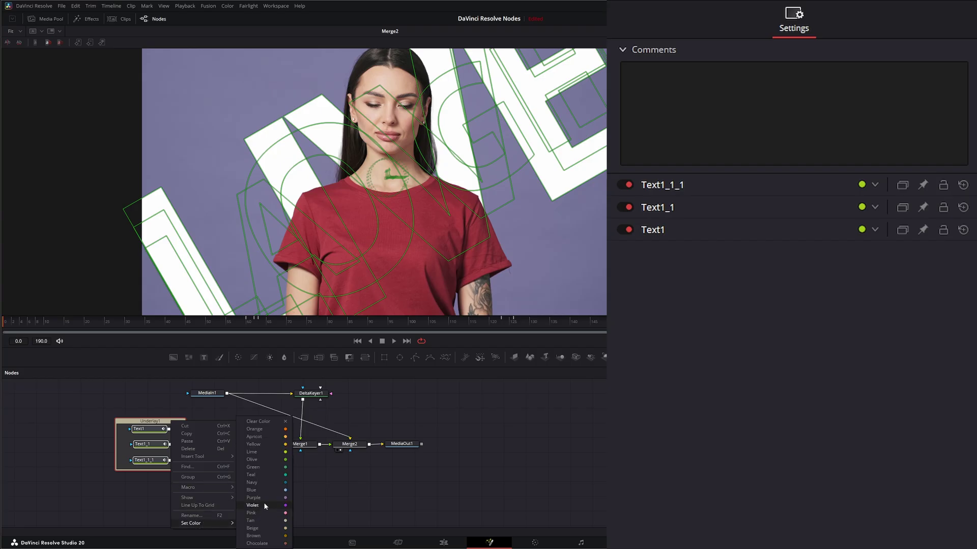
{"action": "left_click", "coordinate": [268, 489]}
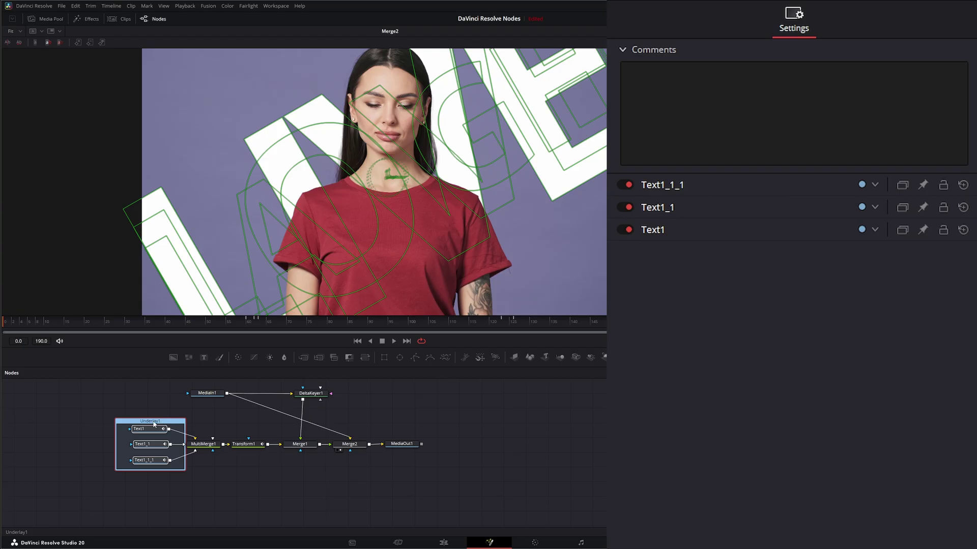
{"action": "key", "text": "F2"}
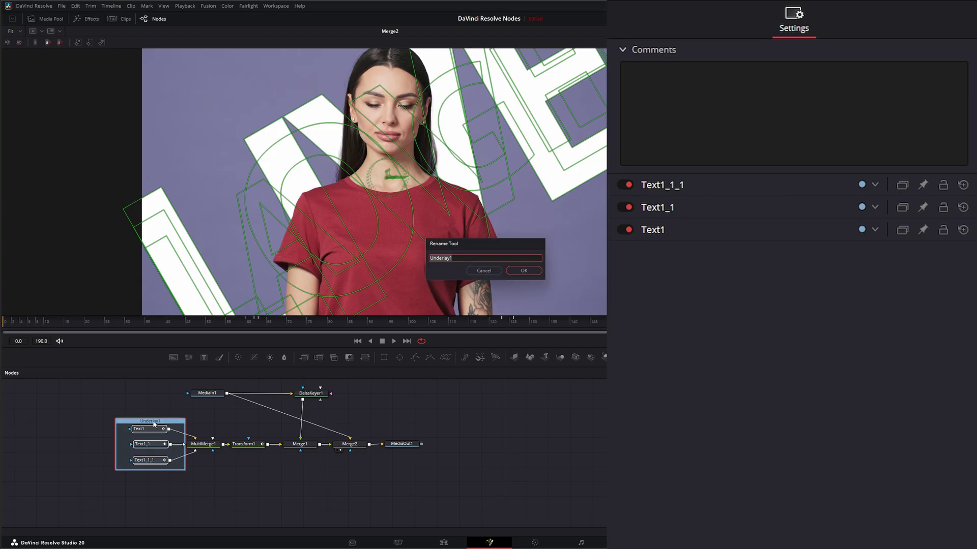
{"action": "type", "text": "Text1_1_1"}
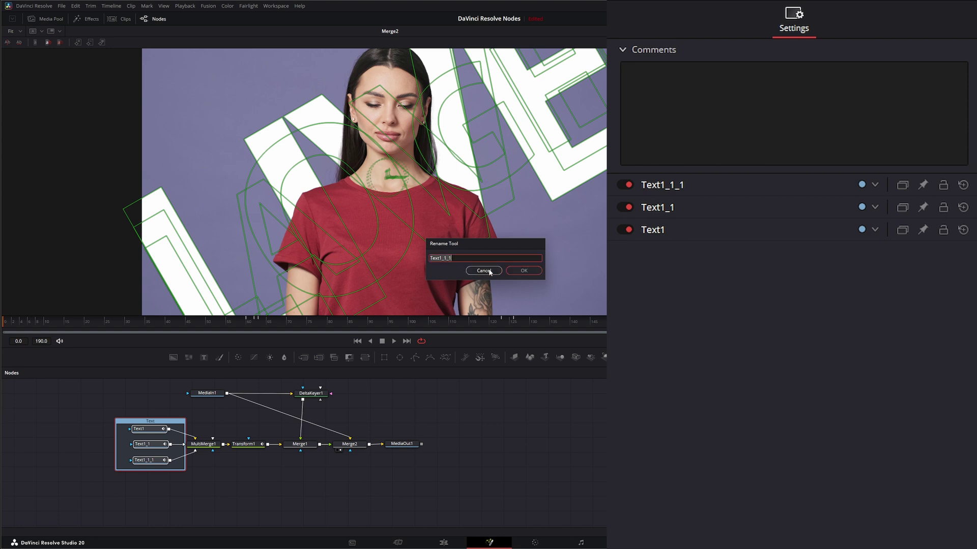
{"action": "left_click", "coordinate": [489, 271]}
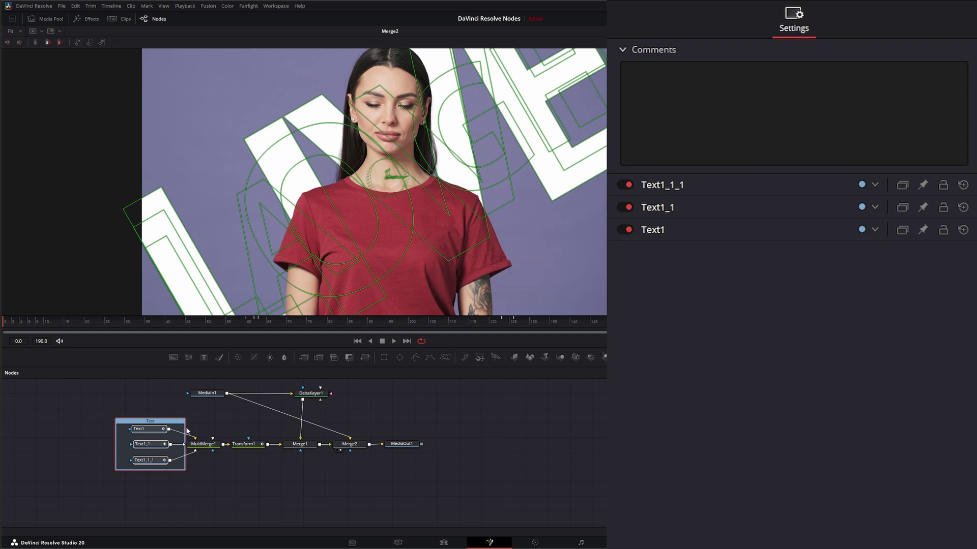
Shift the Text underlay left and inspect MultiMerge1 and Transform1 settings
{"action": "left_click_drag", "start_coordinate": [177, 425], "coordinate": [154, 426]}
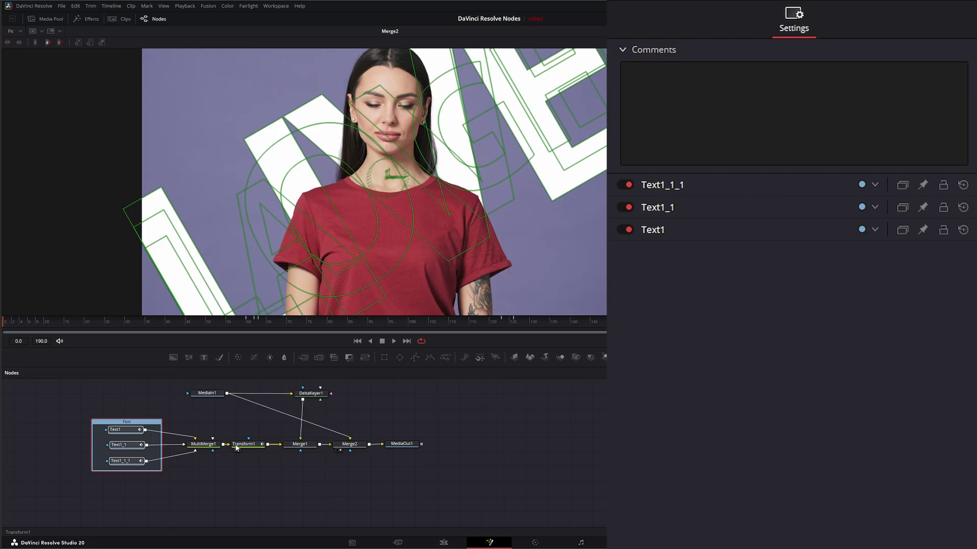
{"action": "left_click", "coordinate": [204, 445]}
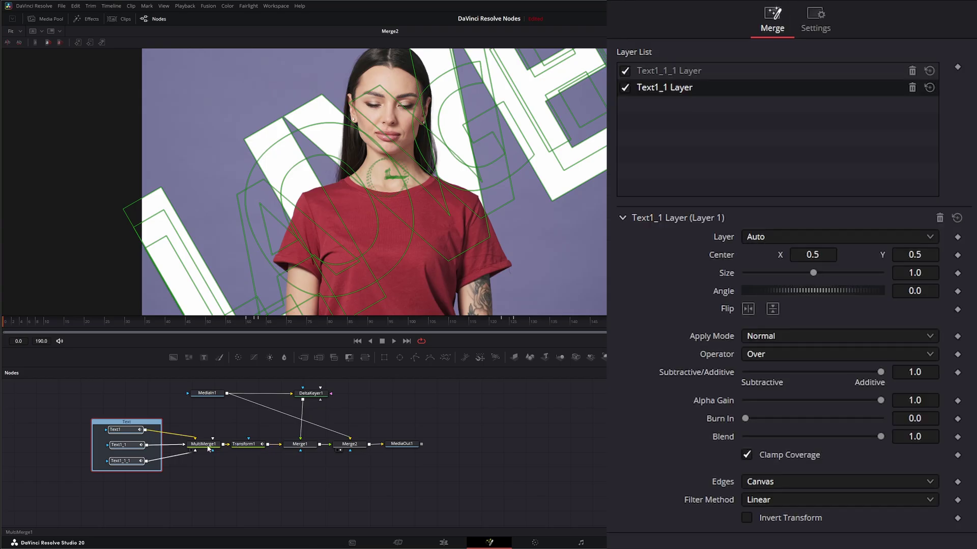
{"action": "left_click", "coordinate": [243, 445]}
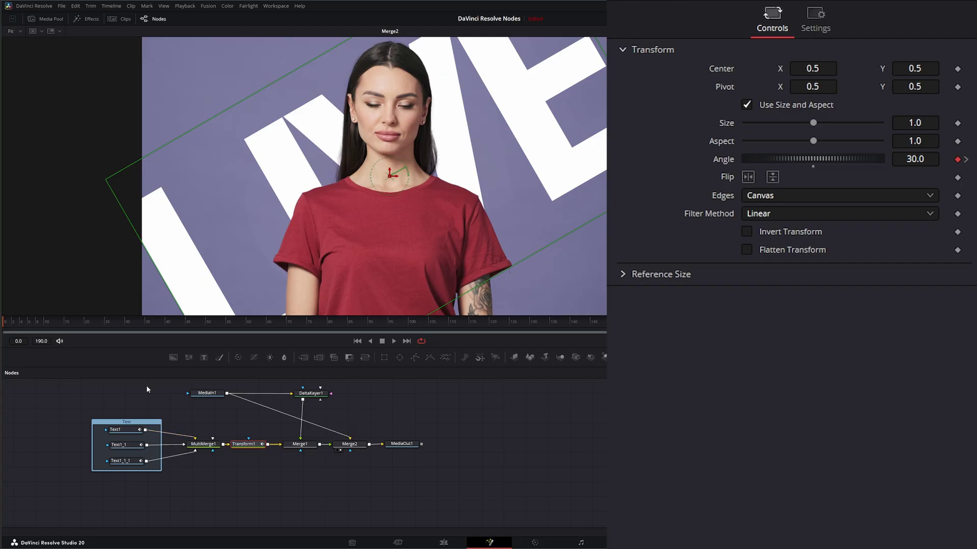
Group the Text underlay, MultiMerge1 and Transform1 into Group1 placed beside Merge1
{"action": "left_click_drag", "start_coordinate": [65, 411], "coordinate": [258, 488]}
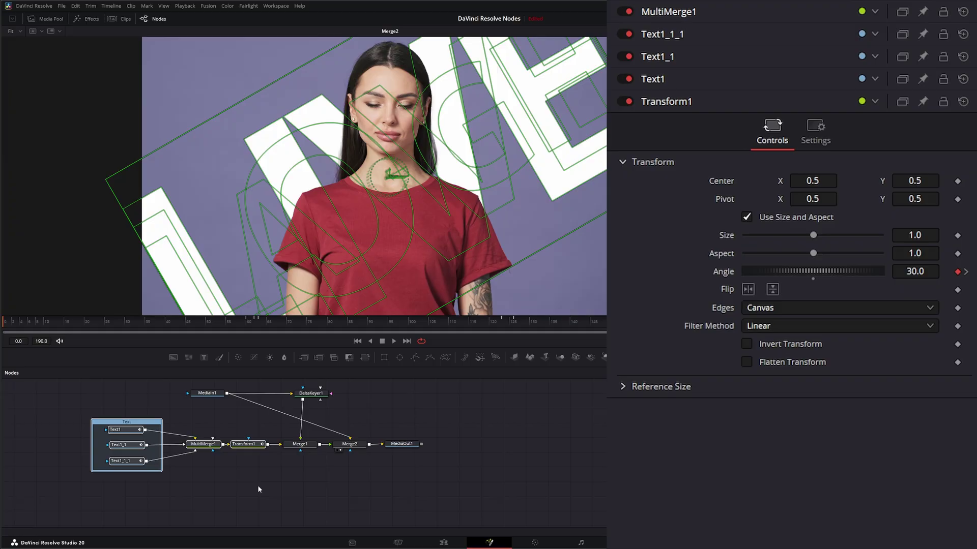
{"action": "key", "text": "ctrl+g"}
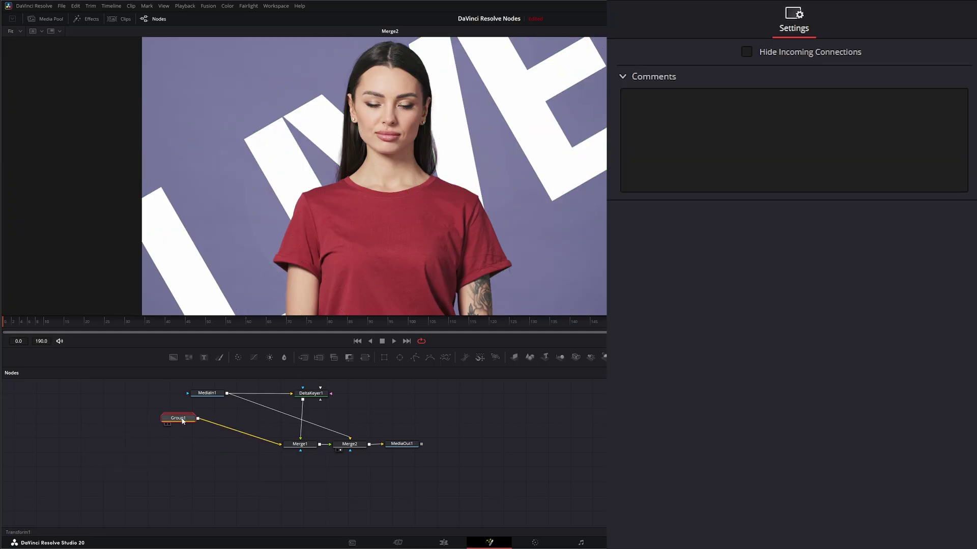
{"action": "left_click_drag", "start_coordinate": [182, 420], "coordinate": [220, 443]}
{"action": "double_click", "coordinate": [209, 443]}
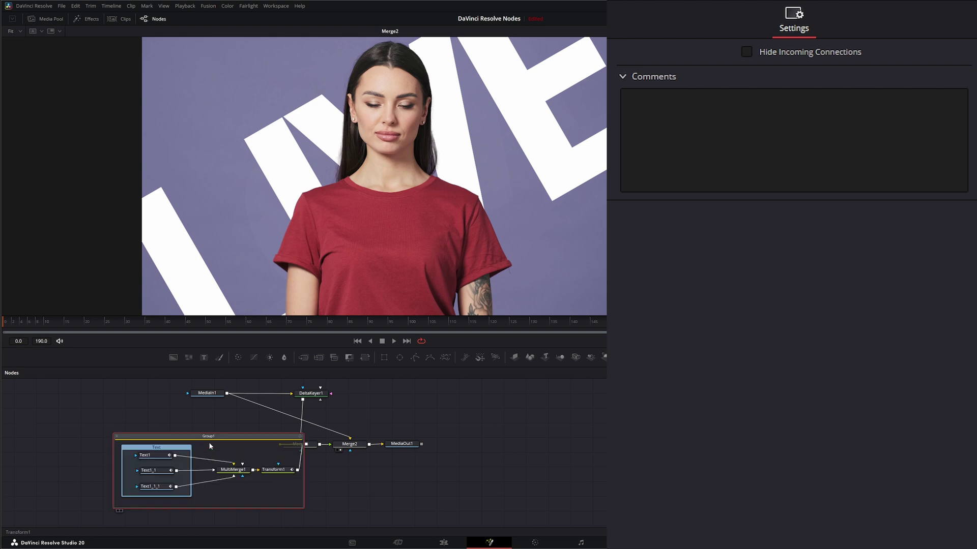
{"action": "left_click", "coordinate": [116, 436]}
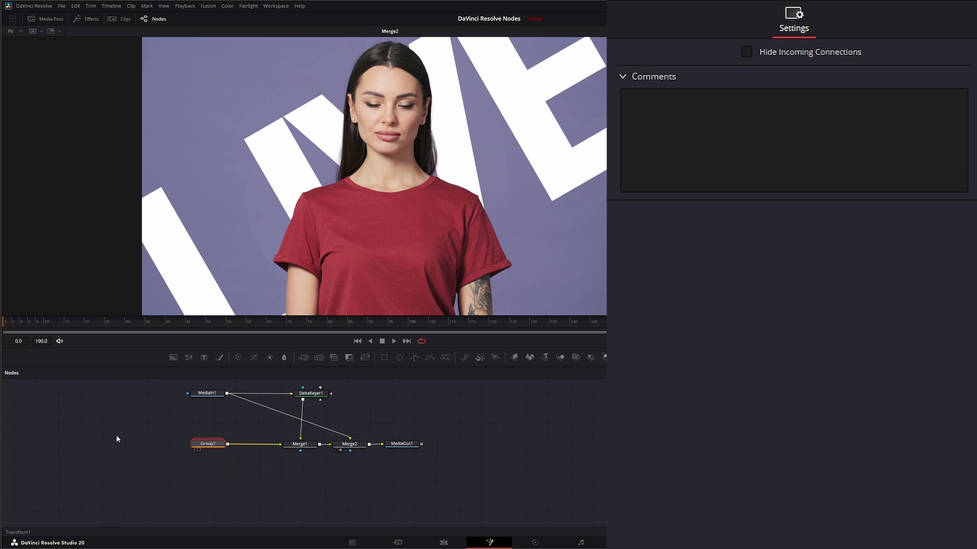
Rename Group1 to Text_Nodes and nudge it back into place
{"action": "right_click", "coordinate": [203, 446]}
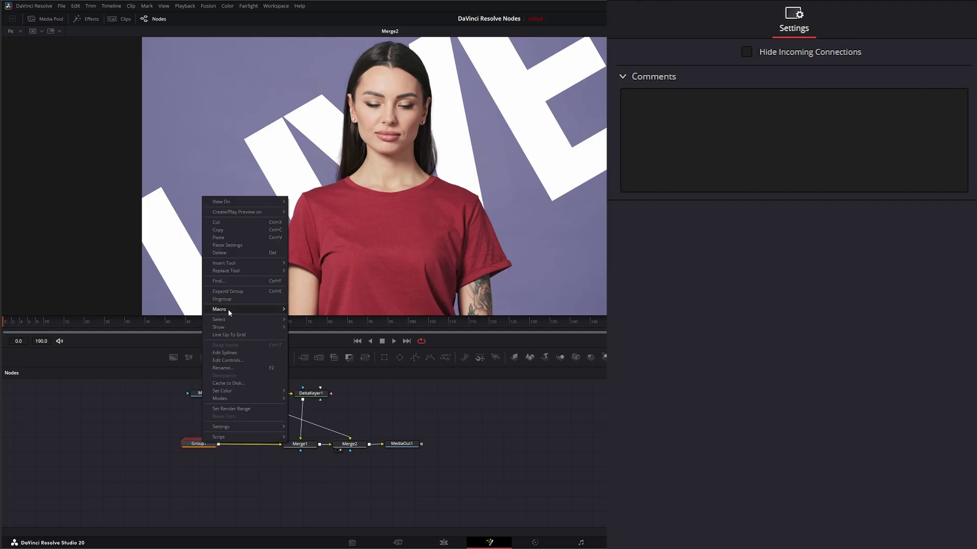
{"action": "left_click", "coordinate": [235, 369]}
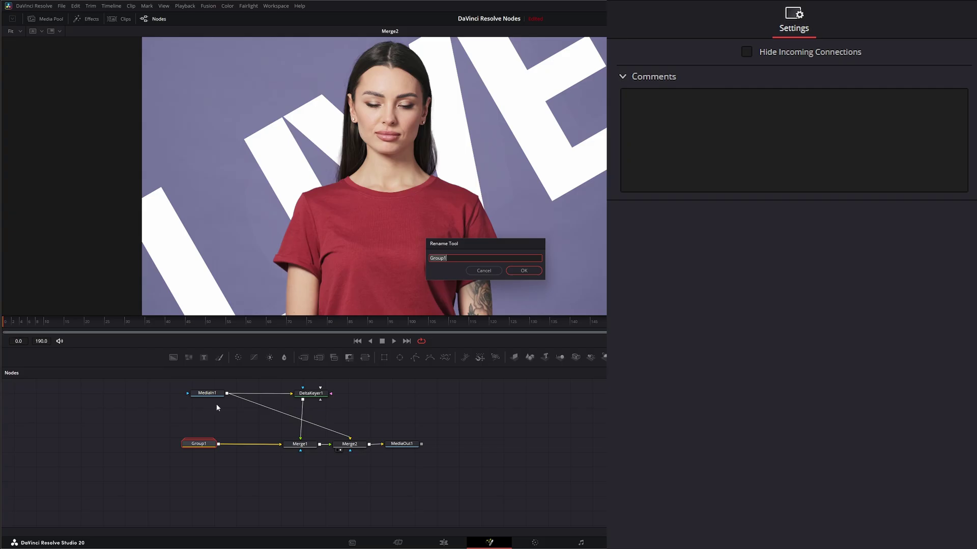
{"action": "type", "text": "Text_Nodes"}
{"action": "key", "text": "Return"}
{"action": "mouse_move", "coordinate": [216, 443]}
{"action": "left_mouse_down"}
{"action": "mouse_move", "coordinate": [181, 431]}
{"action": "mouse_move", "coordinate": [225, 447]}
{"action": "mouse_move", "coordinate": [212, 446]}
{"action": "left_mouse_up"}
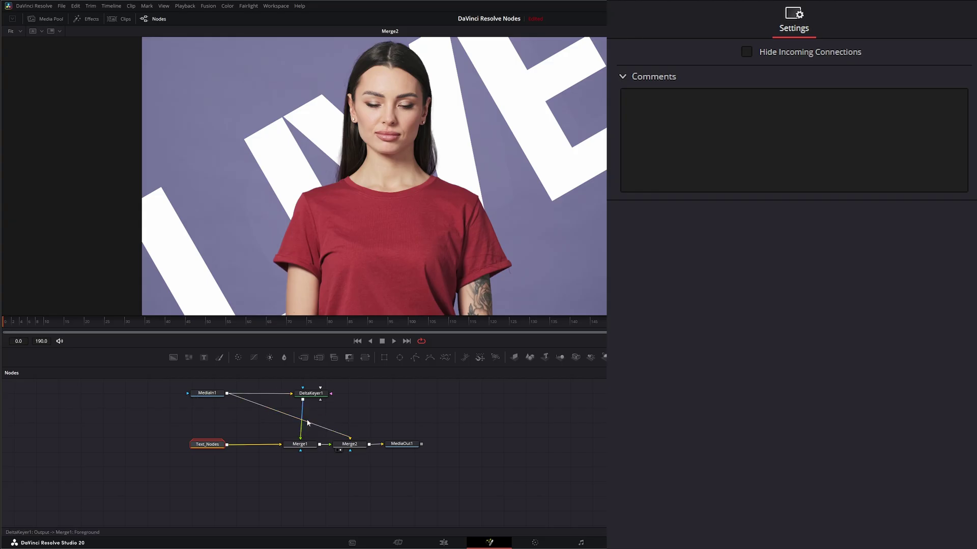
Lower MediaIn1 and DeltaKeyer1, then add a first pipe router lifting the MediaIn1–Merge2 link
{"action": "left_click_drag", "start_coordinate": [313, 397], "coordinate": [310, 397]}
{"action": "left_click_drag", "start_coordinate": [181, 410], "coordinate": [357, 410]}
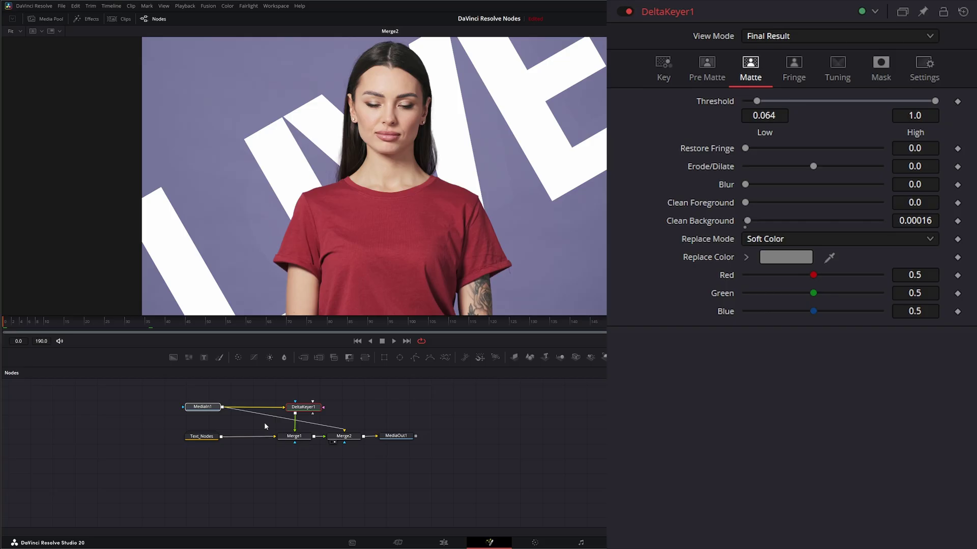
{"action": "left_click", "coordinate": [271, 416], "text": "alt"}
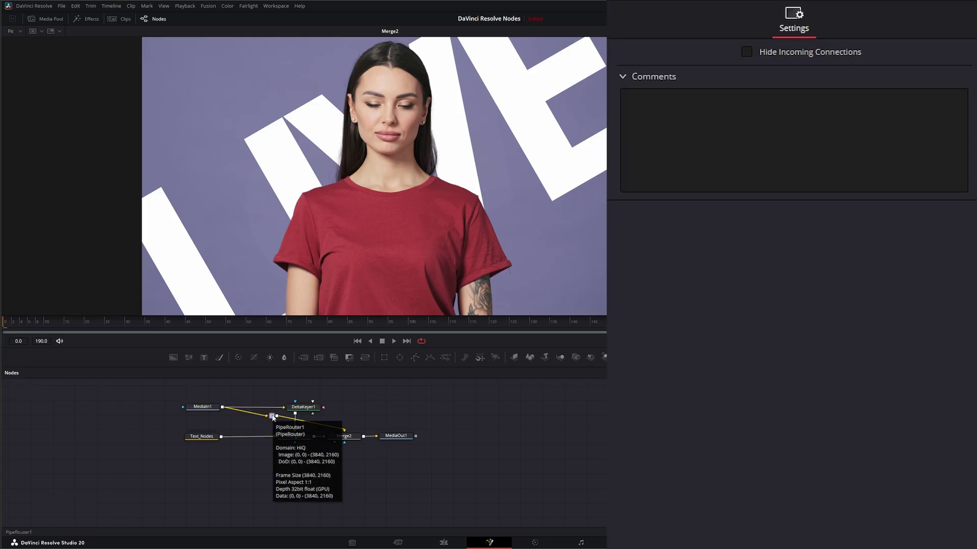
{"action": "left_click_drag", "start_coordinate": [274, 418], "coordinate": [234, 391]}
{"action": "scroll", "coordinate": [306, 395], "scroll_direction": "up", "scroll_amount": 2}
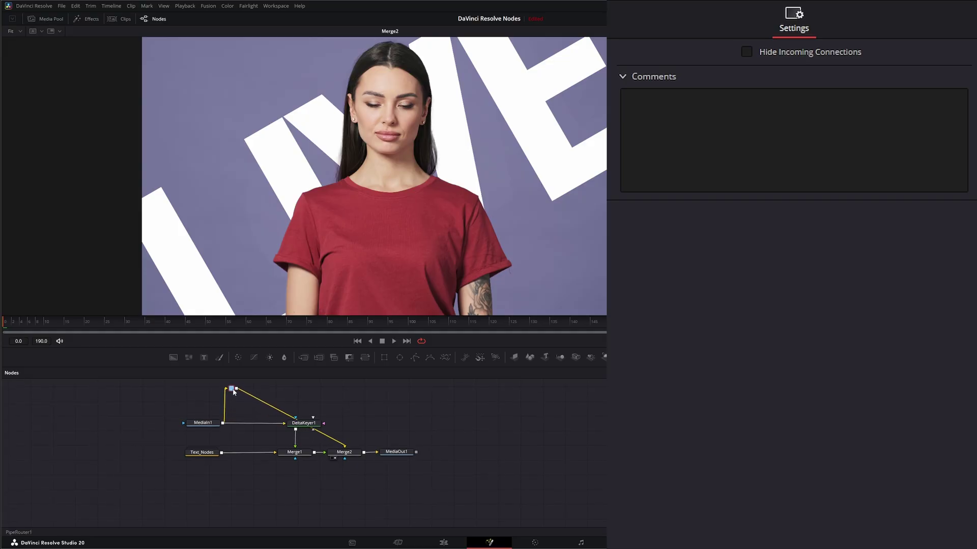
Add a second pipe router above Merge2 to complete the right-angle route
{"action": "left_click", "coordinate": [275, 409], "text": "alt"}
{"action": "left_click_drag", "start_coordinate": [275, 410], "coordinate": [346, 391]}
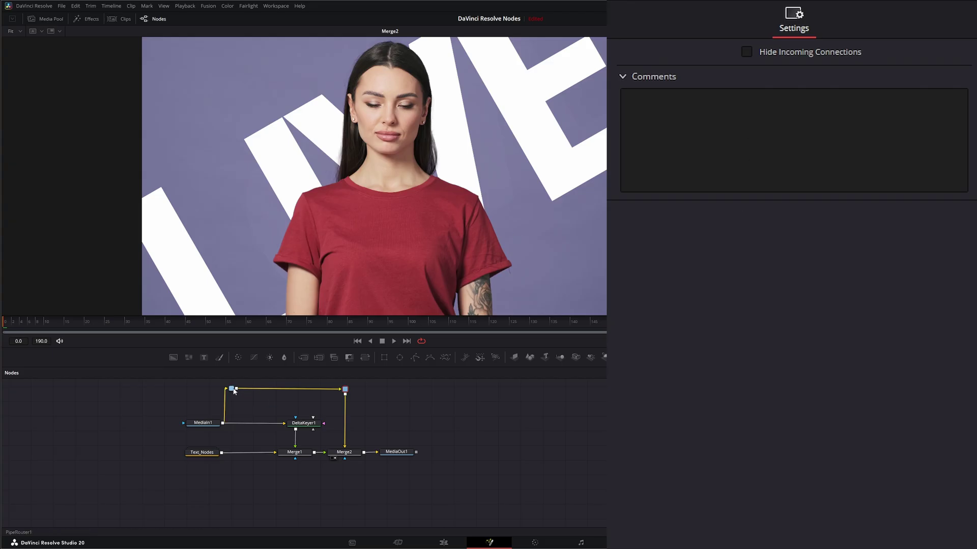
{"action": "scroll", "coordinate": [234, 391], "scroll_direction": "up", "scroll_amount": 1}
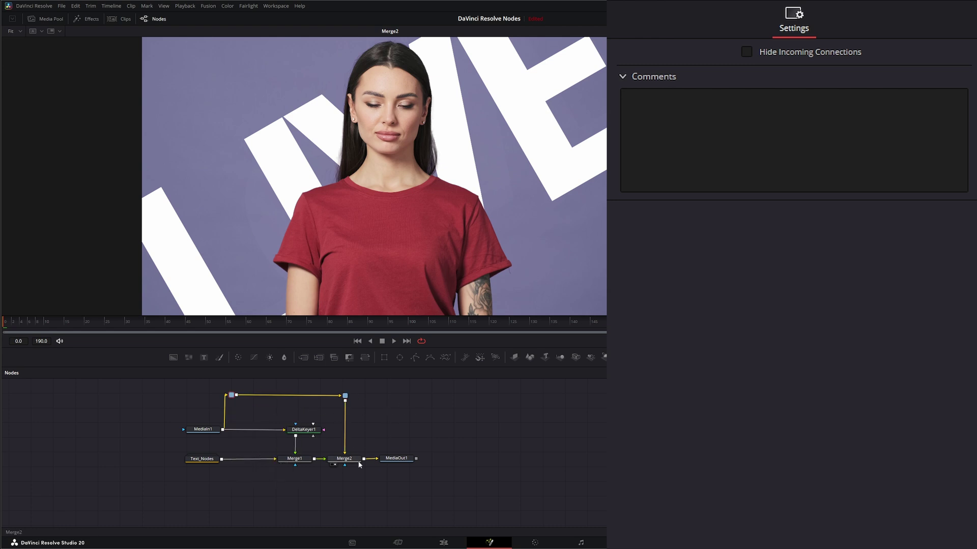
Comment PipeRouter2 'Change Hue of Background' and scrub the time ruler to preview
{"action": "left_click", "coordinate": [345, 396]}
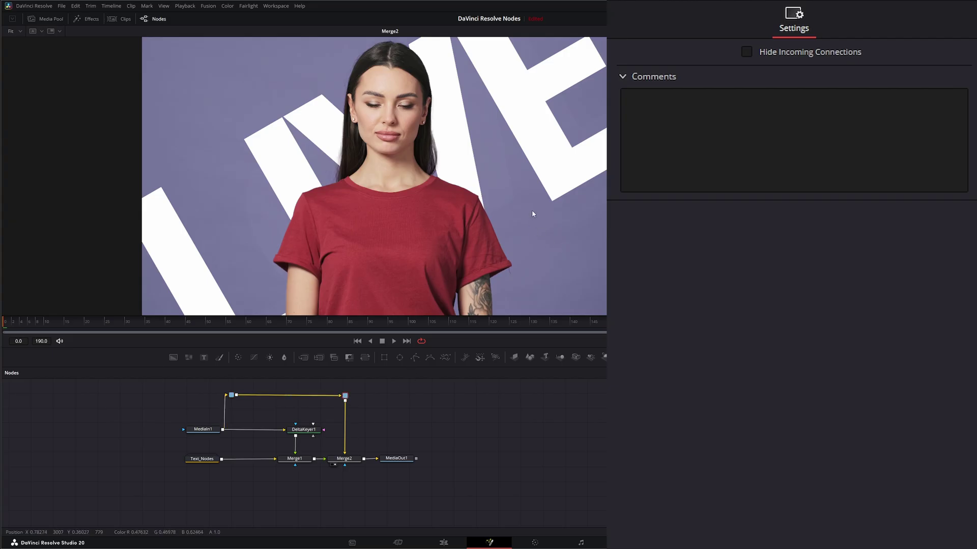
{"action": "left_click", "coordinate": [664, 122]}
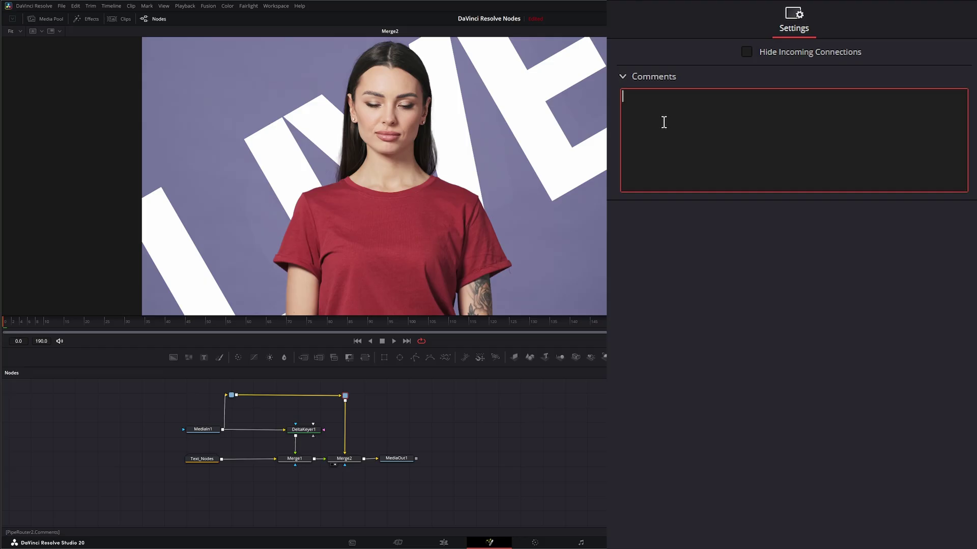
{"action": "type", "text": "Change Hue of Background"}
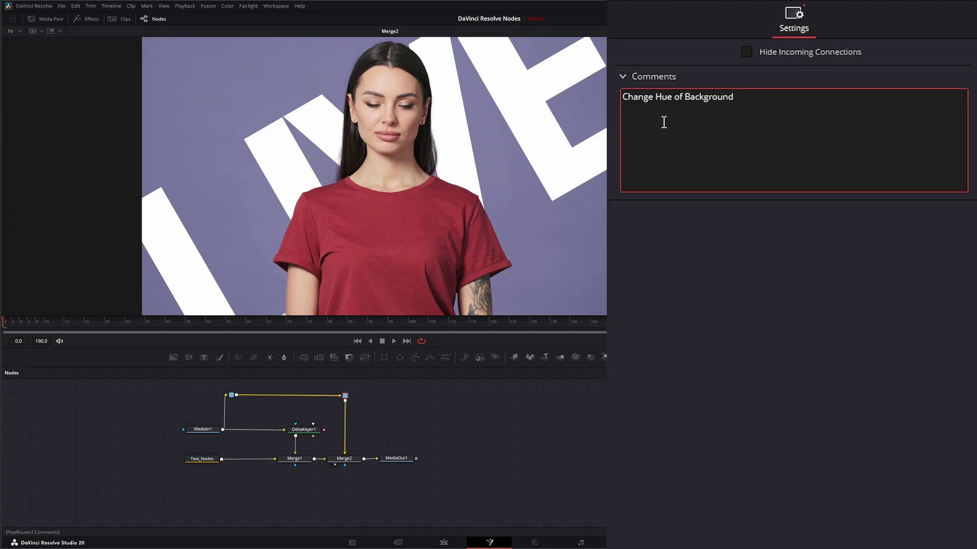
{"action": "left_click", "coordinate": [493, 436]}
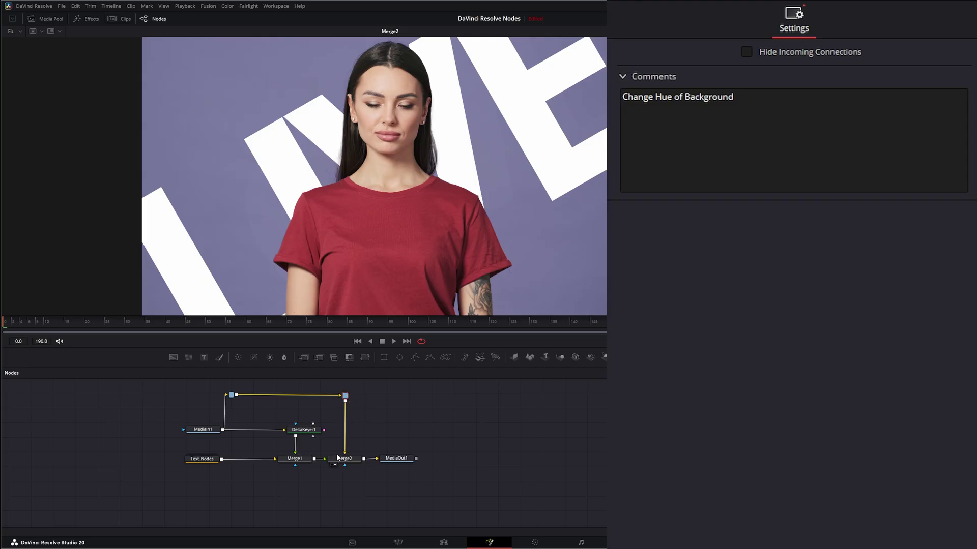
{"action": "left_click_drag", "start_coordinate": [357, 321], "coordinate": [1, 325]}
Play the comp back, then stop playback
{"action": "left_click", "coordinate": [395, 342]}
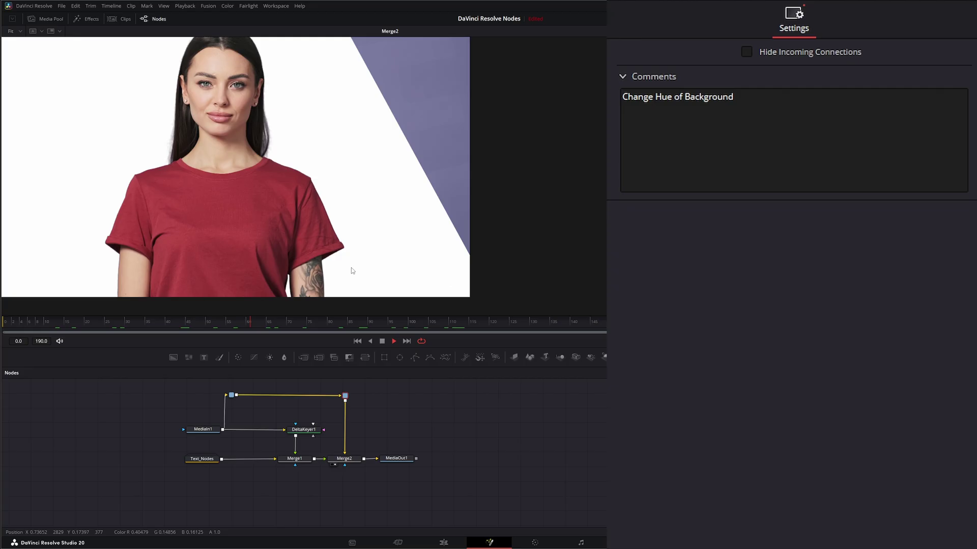
{"action": "scroll", "coordinate": [343, 264], "scroll_direction": "up", "scroll_amount": 3}
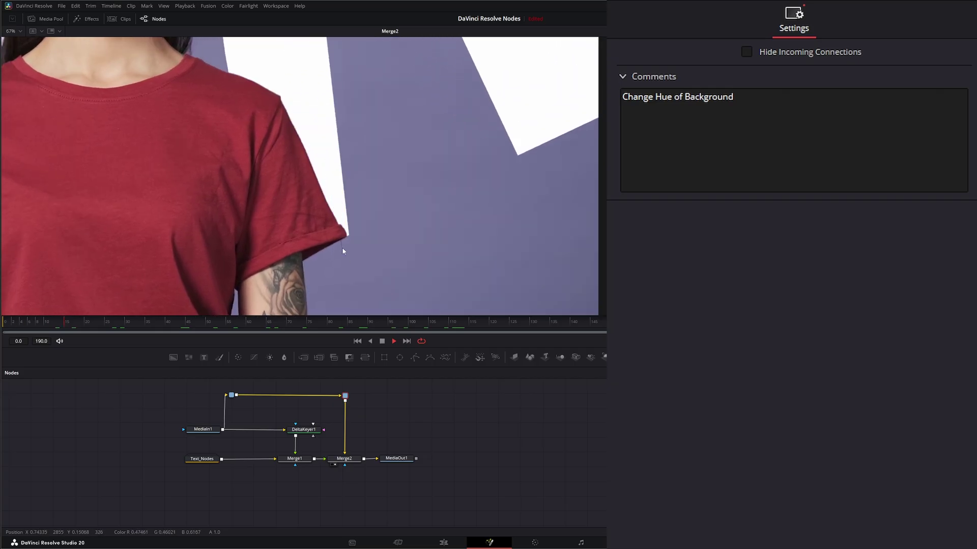
{"action": "key", "text": "space"}
Give PipeRouter1 the comment 'Add Paint Node to remove string'
{"action": "left_click", "coordinate": [231, 395]}
{"action": "left_click", "coordinate": [681, 119]}
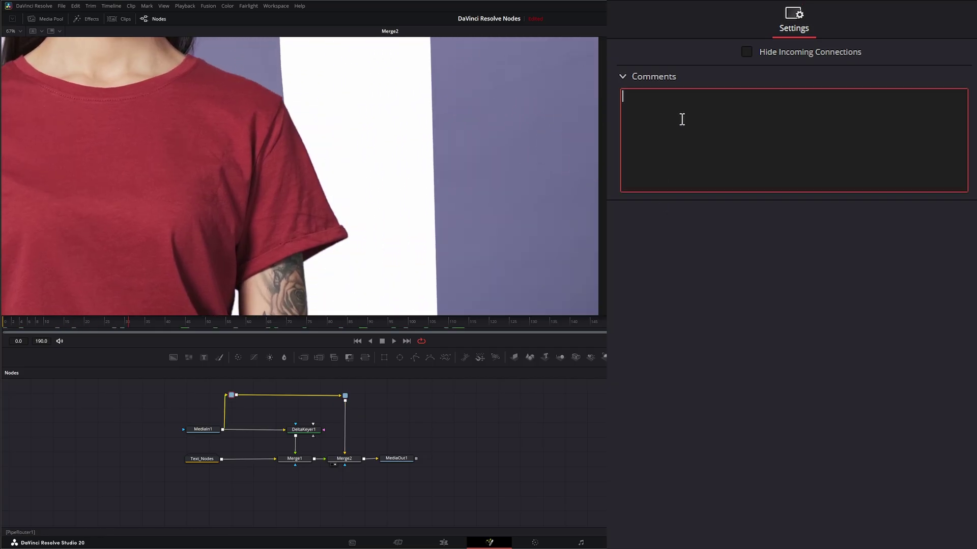
{"action": "type", "text": "Add Paint Node to remove strin"}
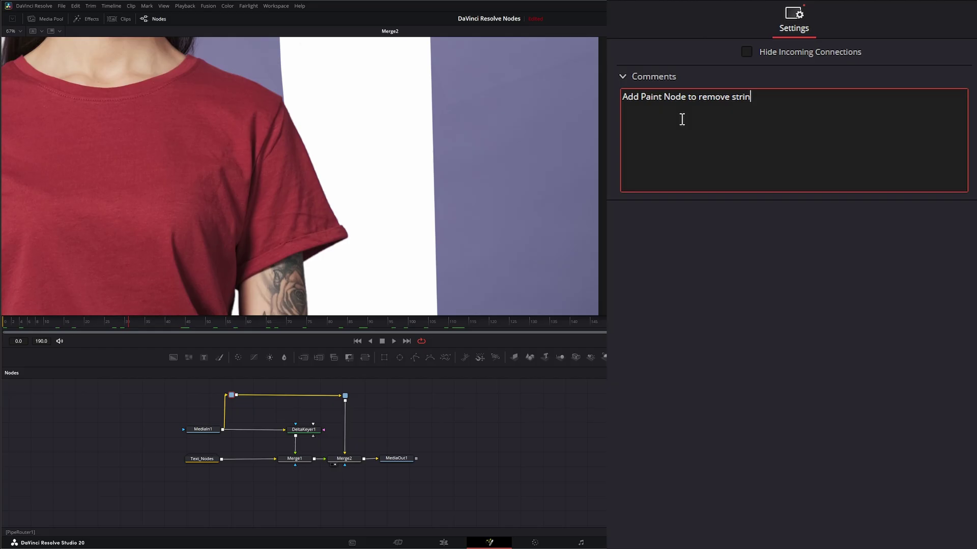
{"action": "type", "text": "g"}
{"action": "left_click", "coordinate": [345, 395]}
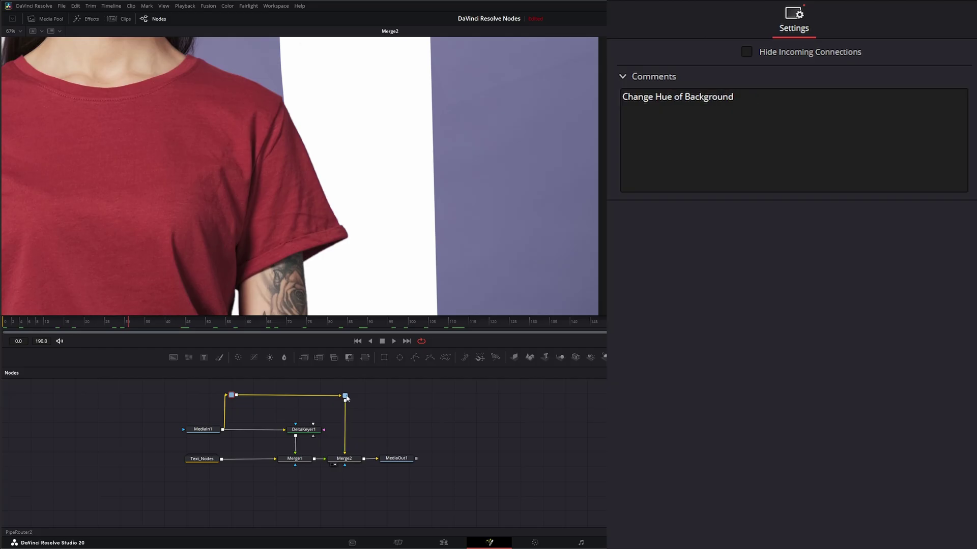
{"action": "left_click", "coordinate": [231, 395]}
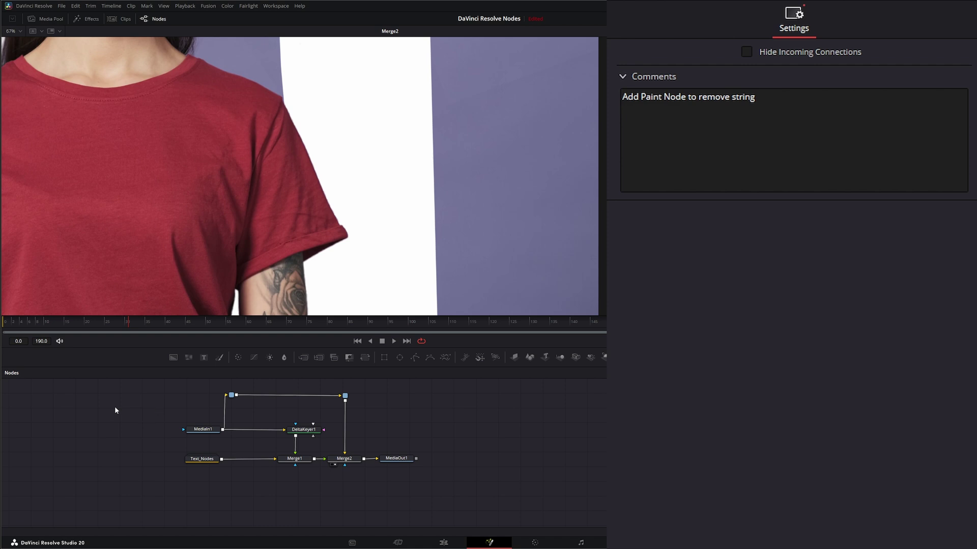
{"action": "key", "text": "shift+space"}
{"action": "type", "text": "sti"}
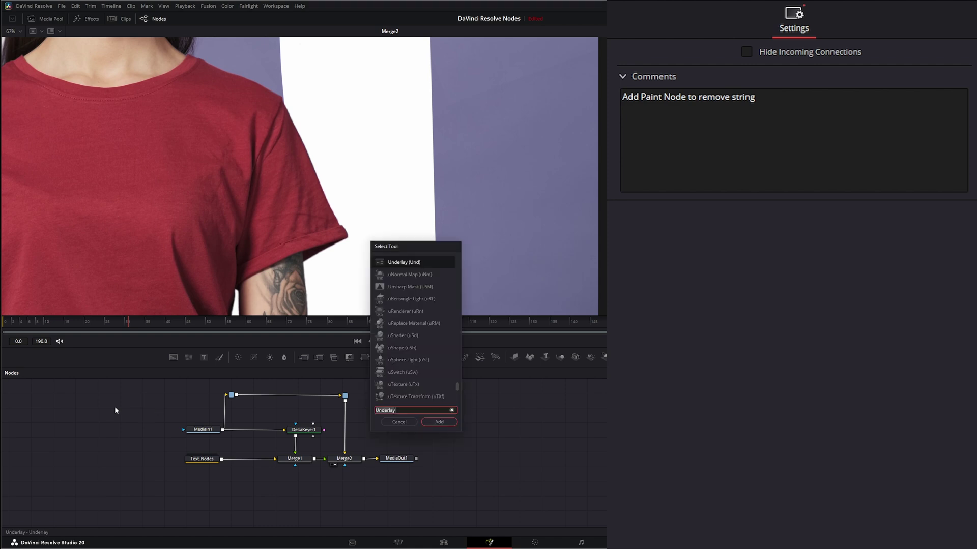
{"action": "type", "text": "c"}
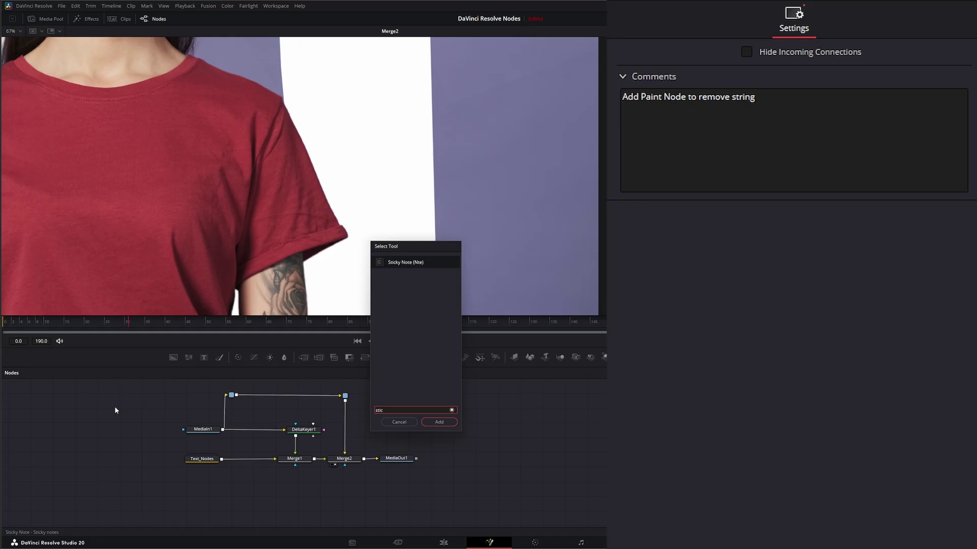
{"action": "key", "text": "Return"}
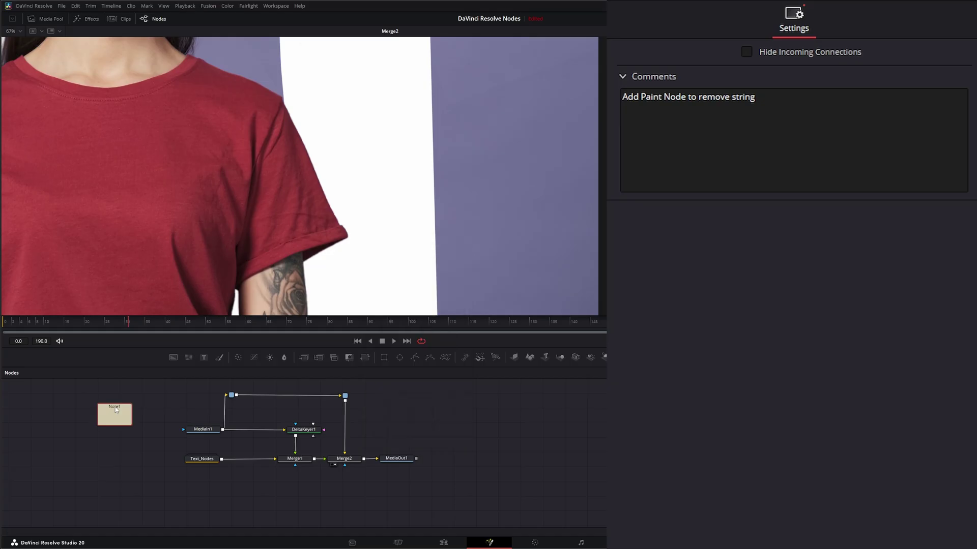
{"action": "left_click_drag", "start_coordinate": [108, 417], "coordinate": [187, 393]}
{"action": "left_click", "coordinate": [233, 395]}
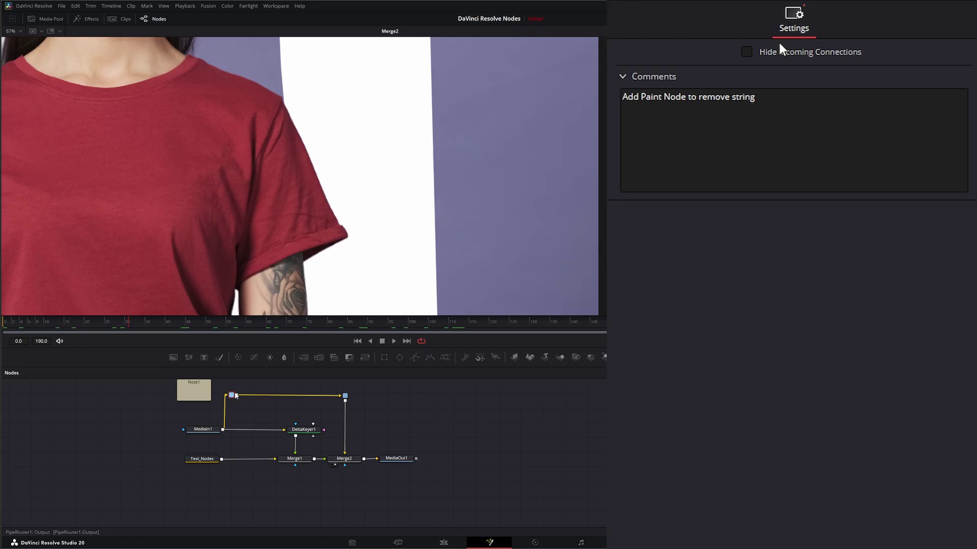
{"action": "left_click", "coordinate": [202, 459]}
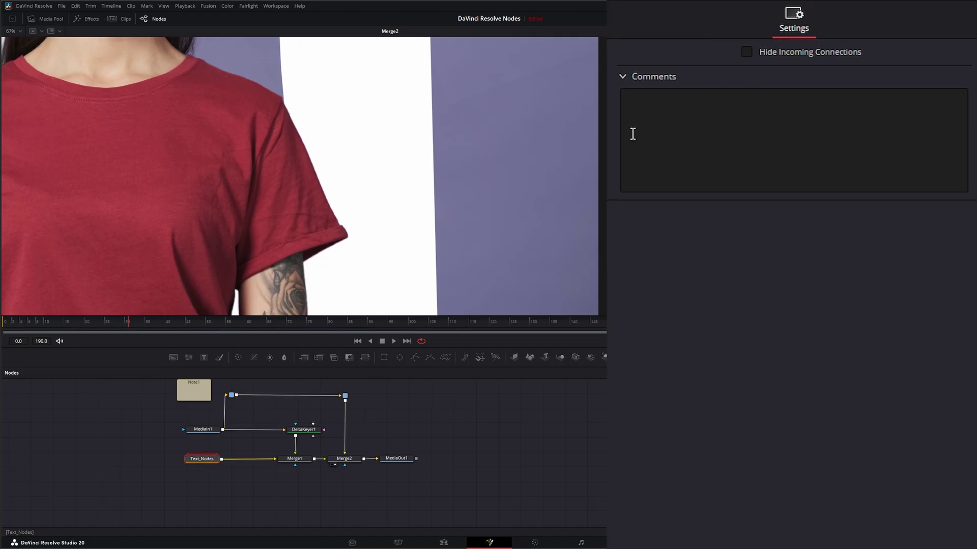
{"action": "double_click", "coordinate": [200, 459]}
{"action": "left_click", "coordinate": [159, 461]}
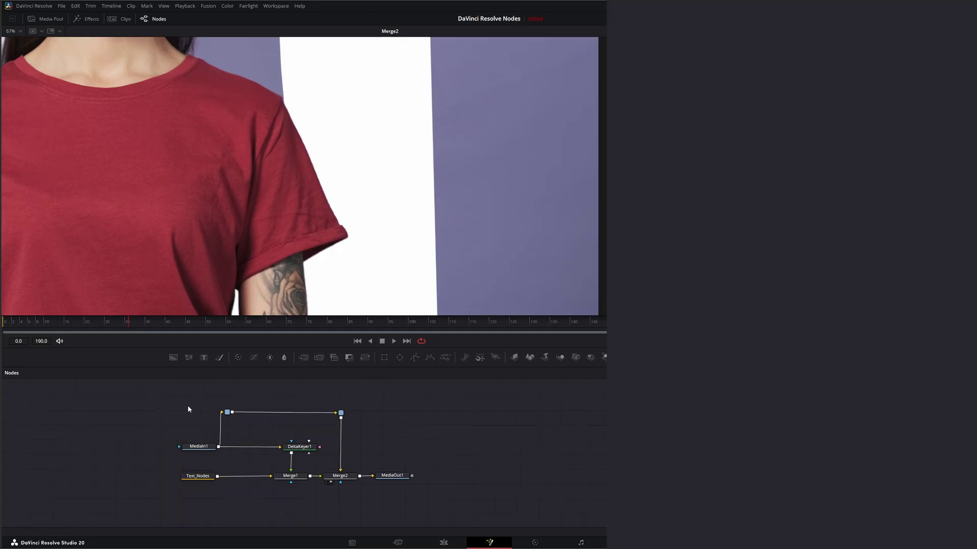
Zoom the viewer on the sleeve, scrub back to about frame 61, and select PipeRouter1
{"action": "left_click", "coordinate": [393, 342]}
{"action": "left_click", "coordinate": [382, 342]}
{"action": "scroll", "coordinate": [321, 267], "scroll_direction": "up", "scroll_amount": 5}
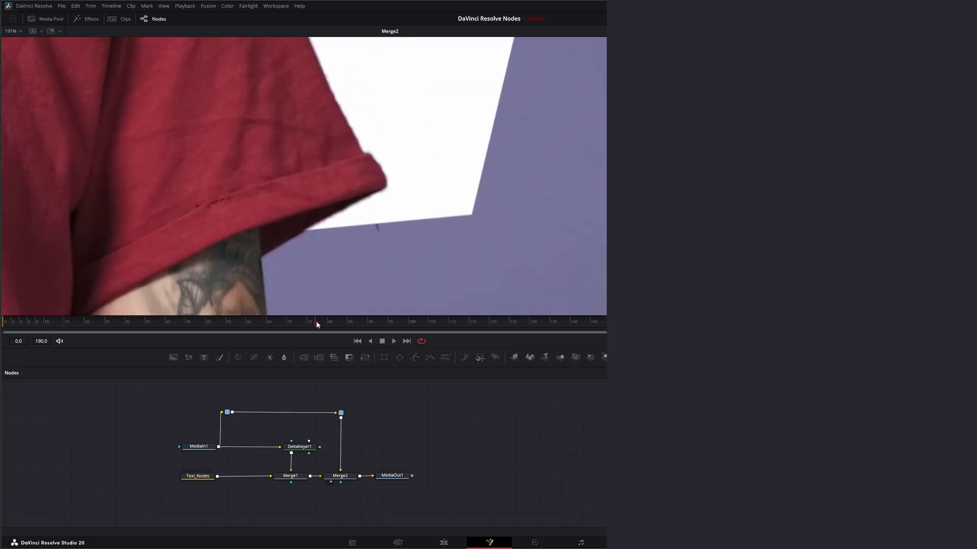
{"action": "left_click_drag", "start_coordinate": [316, 322], "coordinate": [254, 321]}
{"action": "left_click", "coordinate": [228, 413]}
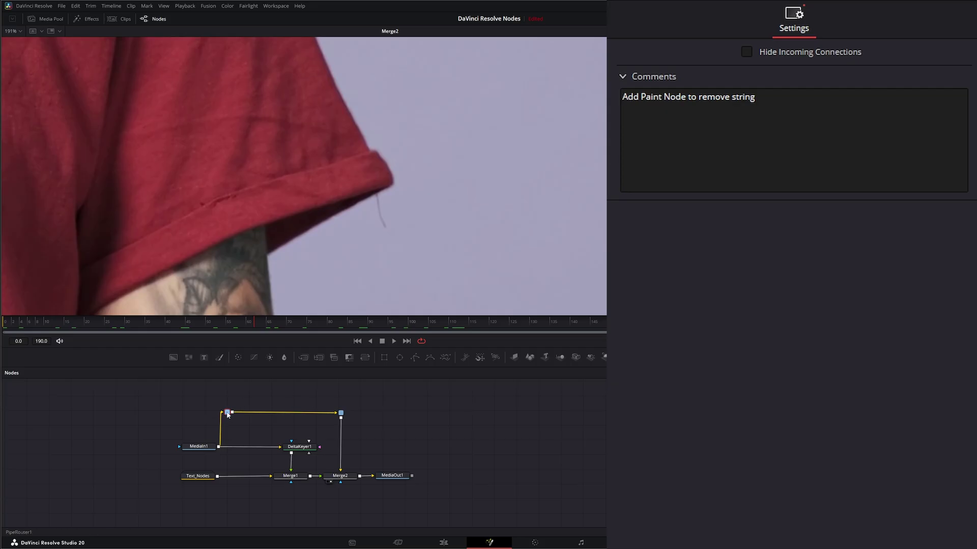
Add a Paint node after PipeRouter1 and show Paint1 in the viewer
{"action": "key", "text": "shift+space"}
{"action": "type", "text": "p"}
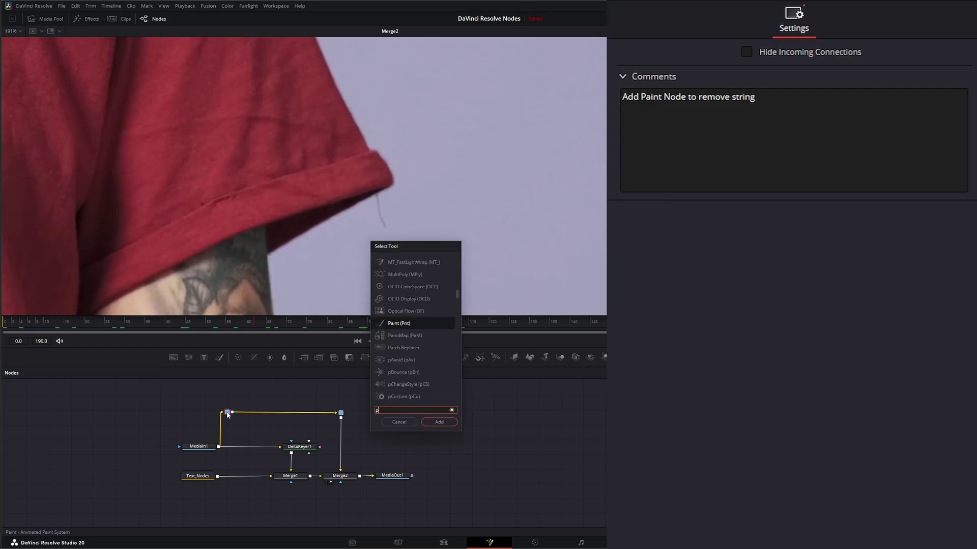
{"action": "type", "text": "aint"}
{"action": "key", "text": "Return"}
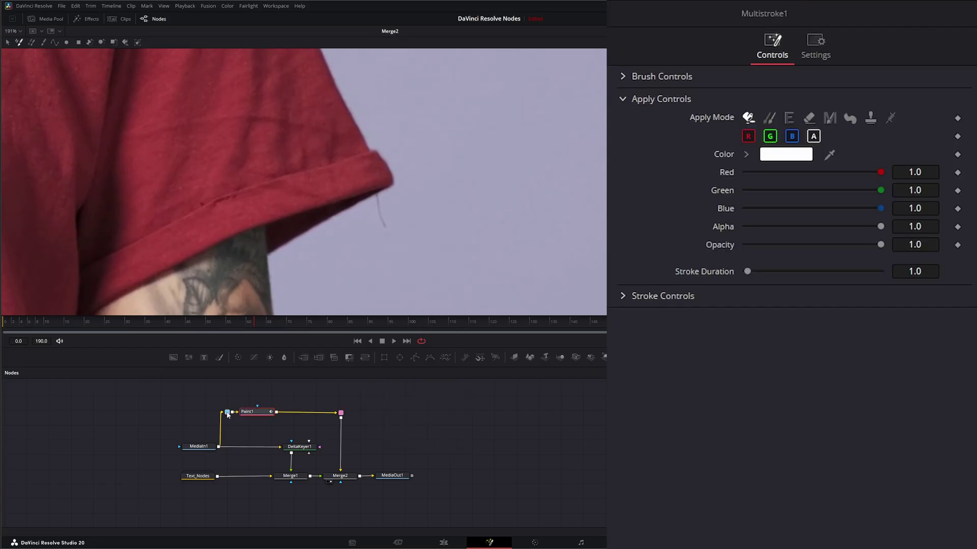
{"action": "left_click_drag", "start_coordinate": [263, 413], "coordinate": [267, 414]}
{"action": "key", "text": "1"}
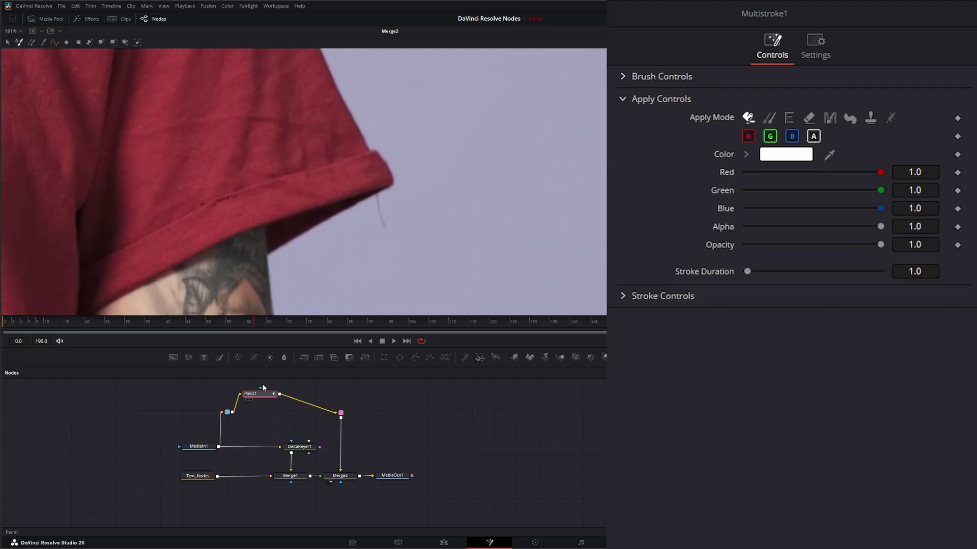
Draw a three-point Wire Removal polyline stroke along the sleeve string
{"action": "left_click", "coordinate": [31, 42]}
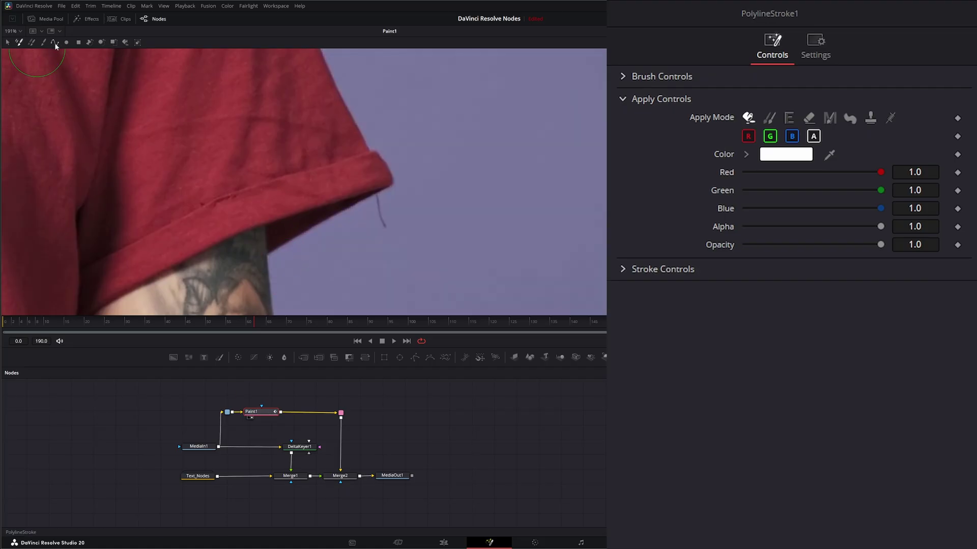
{"action": "left_click", "coordinate": [890, 117]}
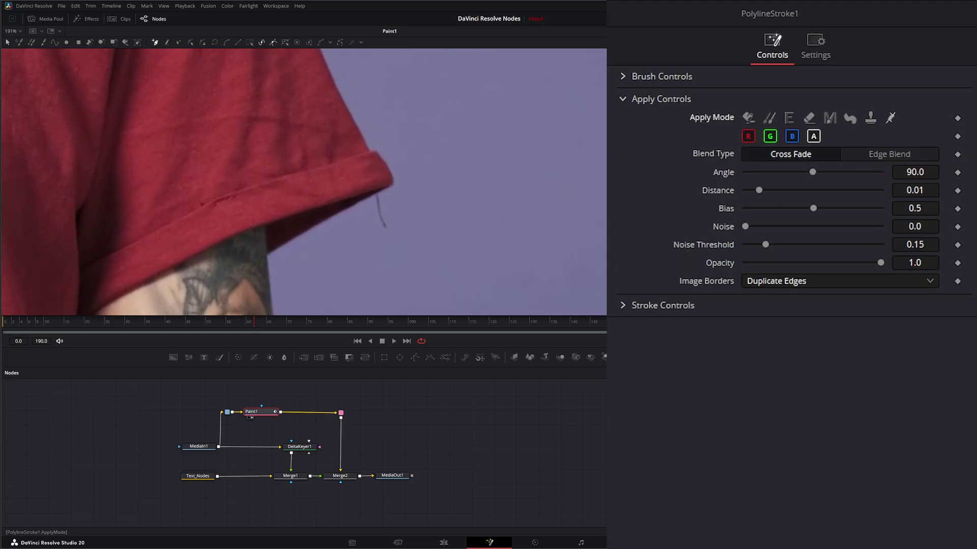
{"action": "left_click", "coordinate": [375, 193]}
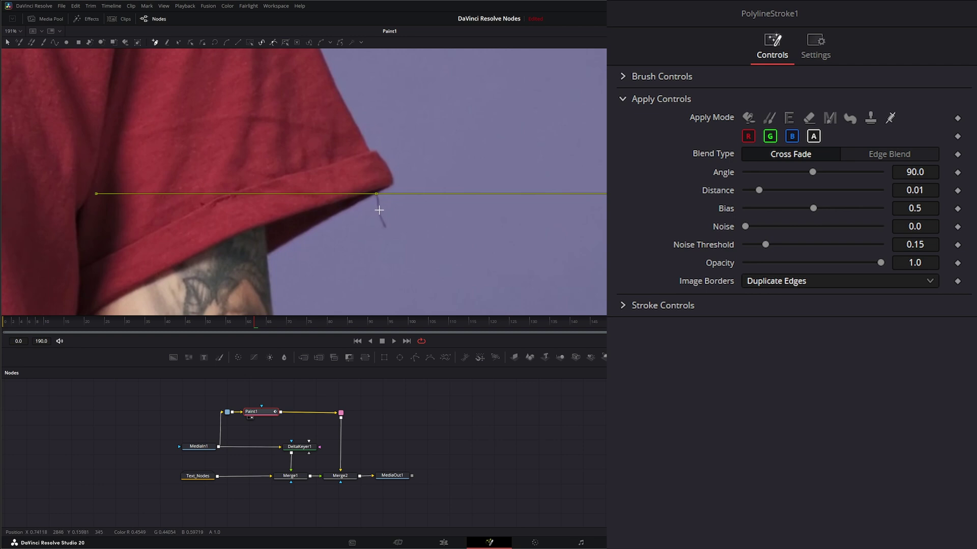
{"action": "left_click", "coordinate": [378, 206]}
{"action": "left_click", "coordinate": [383, 222]}
Set the stroke's Blend Type to Edge Blend with a 74.4 angle
{"action": "left_click", "coordinate": [7, 45]}
{"action": "left_click_drag", "start_coordinate": [321, 172], "coordinate": [440, 254]}
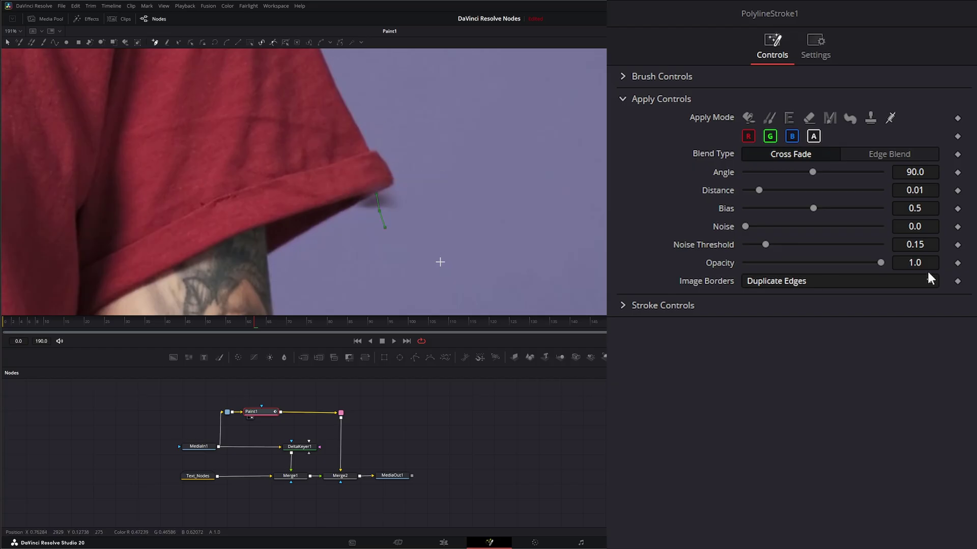
{"action": "left_click", "coordinate": [893, 150]}
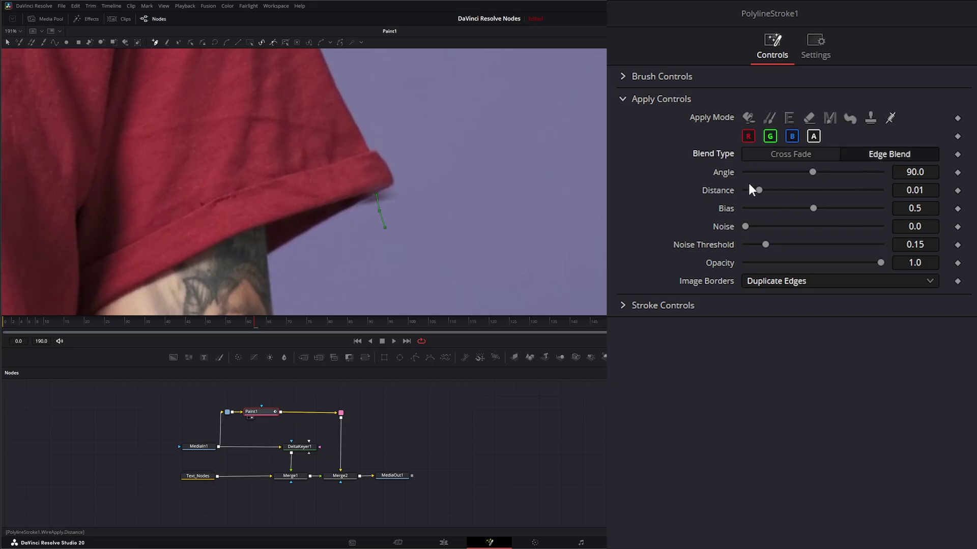
{"action": "left_click_drag", "start_coordinate": [915, 172], "coordinate": [888, 172]}
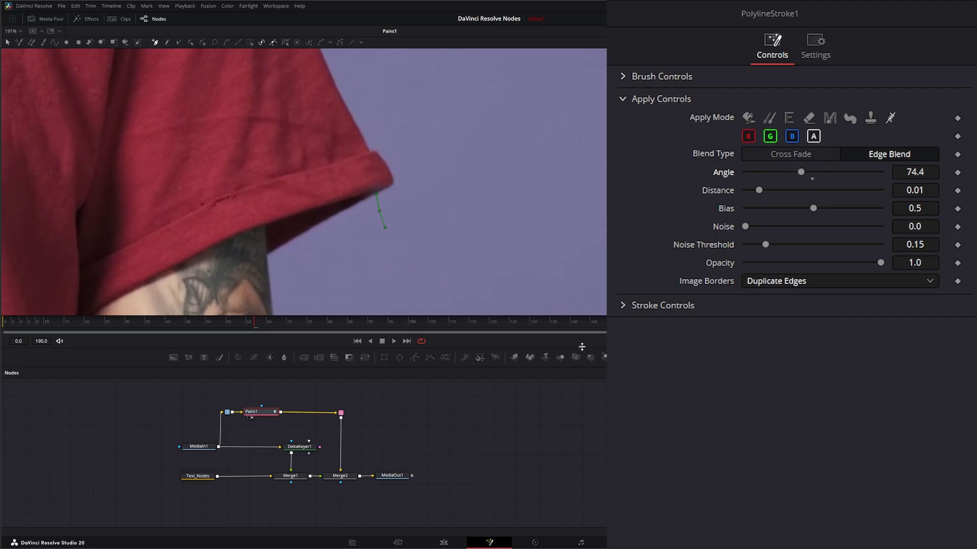
Check the cleaned frame, then reselect Paint1 and the stroke's top point
{"action": "left_click", "coordinate": [394, 407]}
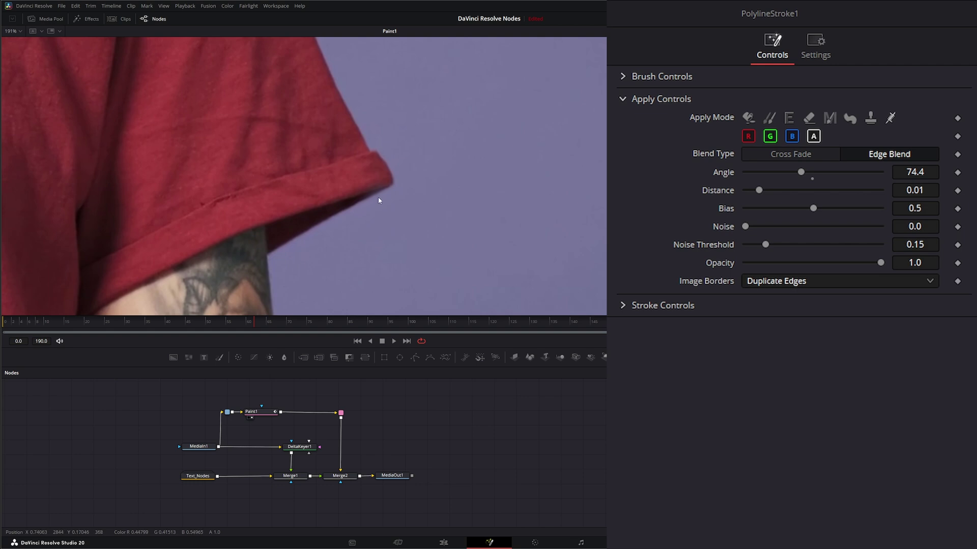
{"action": "left_click", "coordinate": [251, 412]}
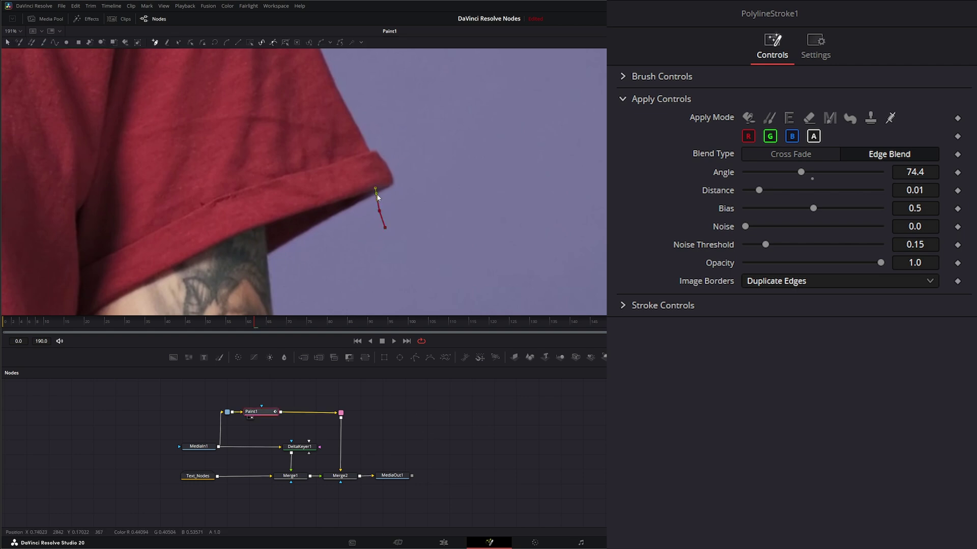
{"action": "left_click", "coordinate": [377, 196]}
Publish the stroke point to a new IntelliTrack tracker and place Tracker1 between Paint1 and DeltaKeyer1
{"action": "left_click", "coordinate": [330, 43]}
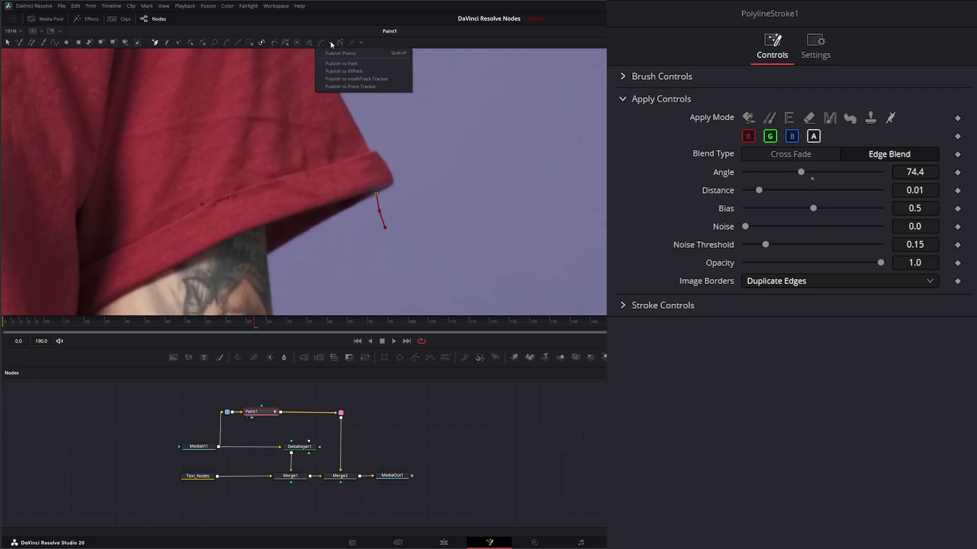
{"action": "left_click", "coordinate": [348, 81]}
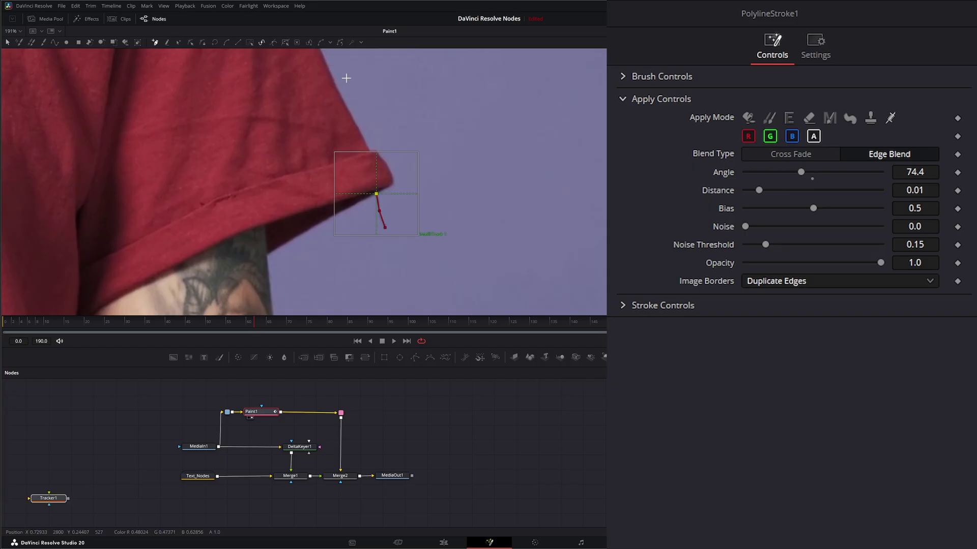
{"action": "left_click", "coordinate": [132, 424]}
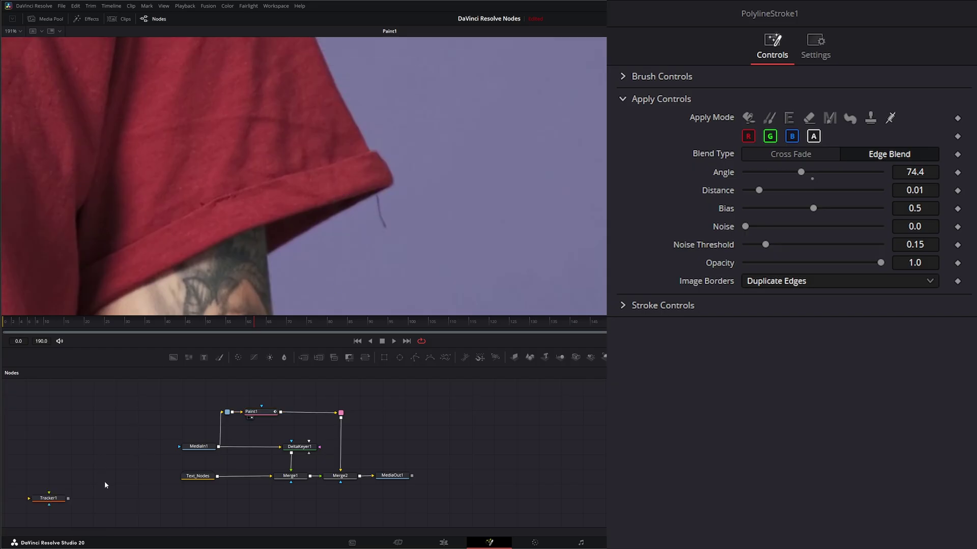
{"action": "left_click", "coordinate": [48, 498]}
{"action": "mouse_move", "coordinate": [48, 499]}
{"action": "left_mouse_down"}
{"action": "mouse_move", "coordinate": [265, 431]}
{"action": "mouse_move", "coordinate": [245, 430]}
{"action": "mouse_move", "coordinate": [210, 395]}
{"action": "left_mouse_up"}
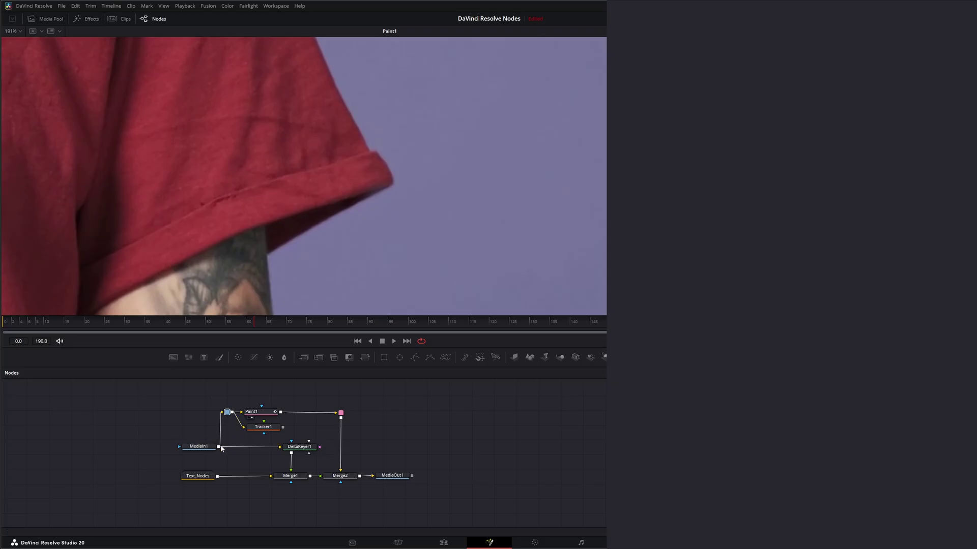
View Tracker1 and track the sleeve edge forward through the clip
{"action": "left_click", "coordinate": [264, 430]}
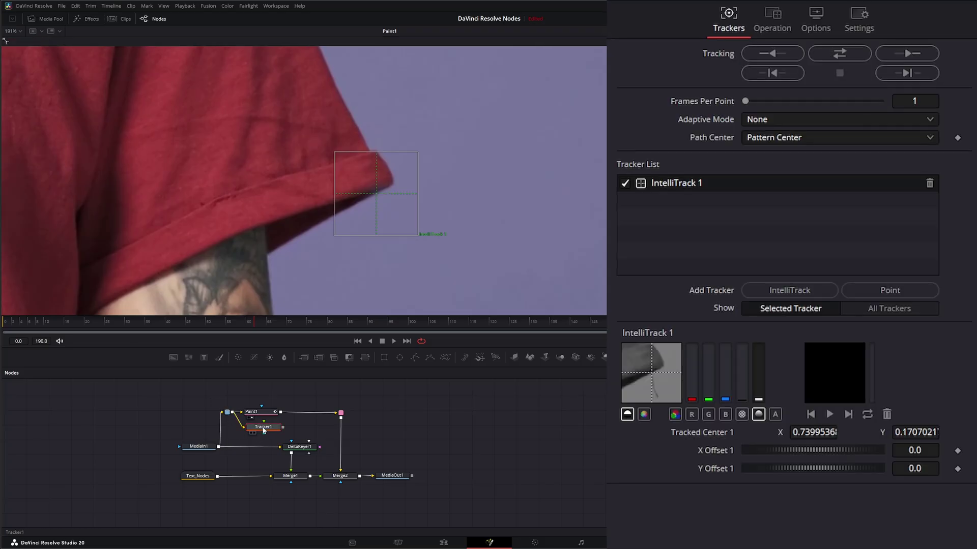
{"action": "key", "text": "1"}
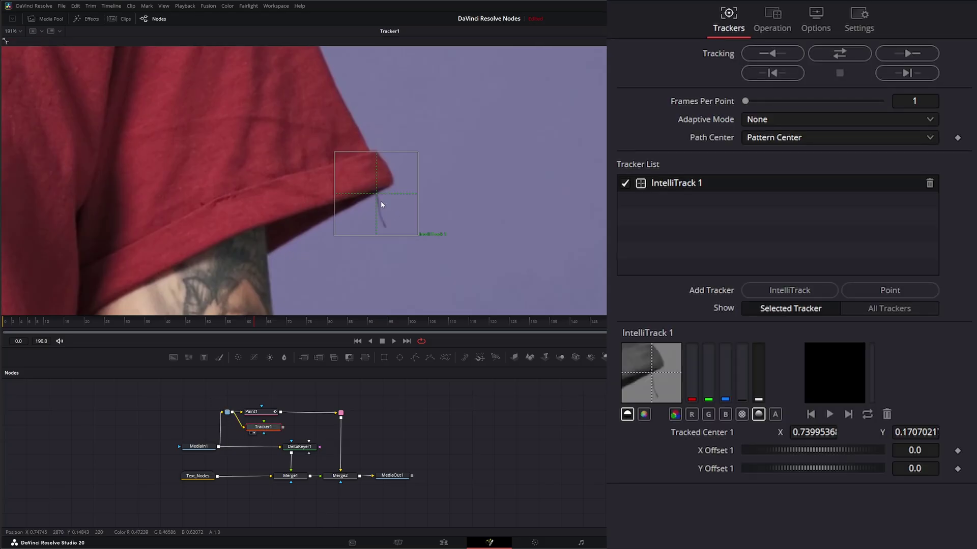
{"action": "left_click", "coordinate": [839, 52]}
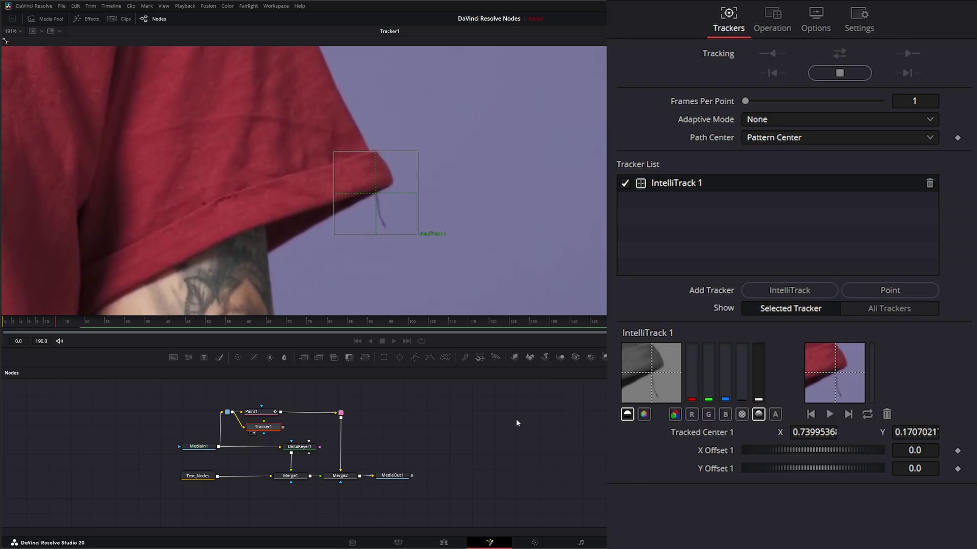
Show Paint1 in the viewer and play the clip to check the wire-removal stroke
{"action": "left_click", "coordinate": [265, 412]}
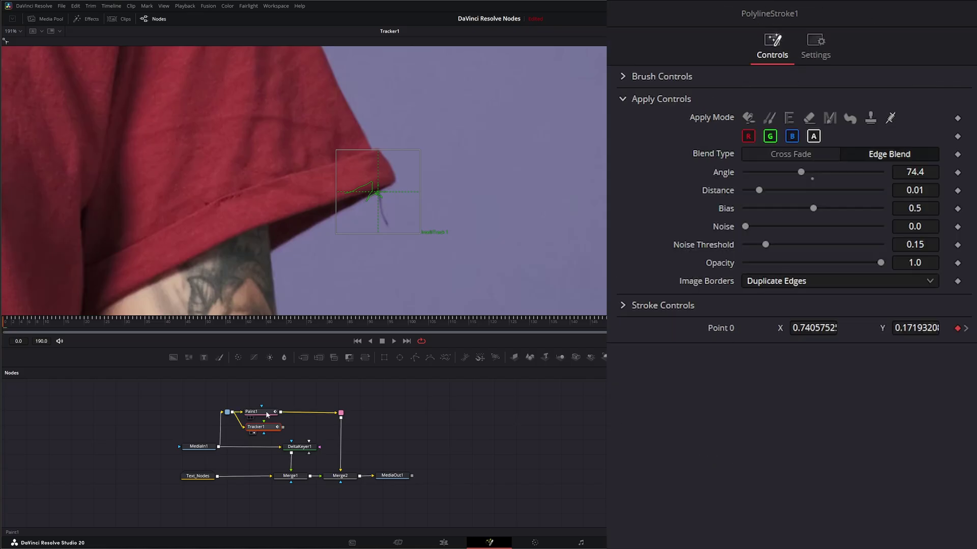
{"action": "key", "text": "1"}
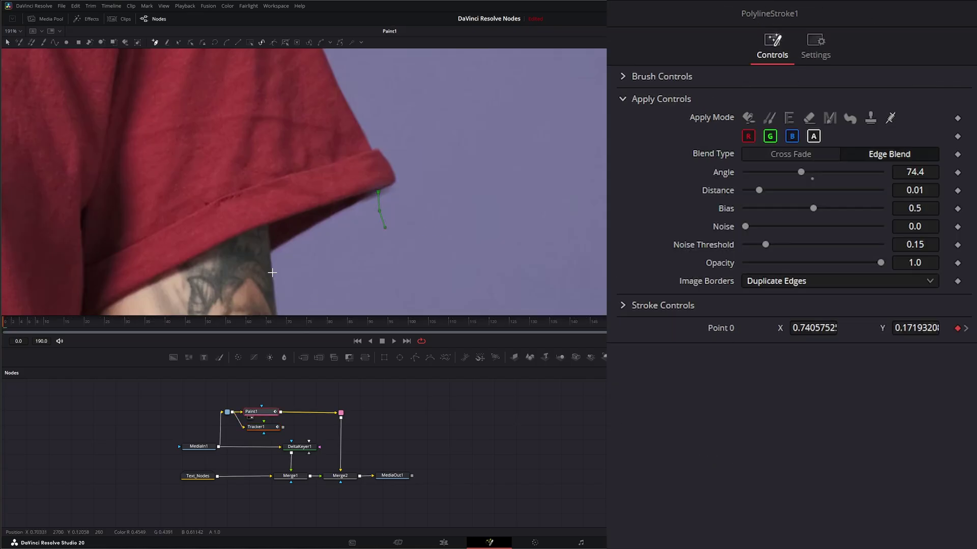
{"action": "left_click", "coordinate": [393, 341]}
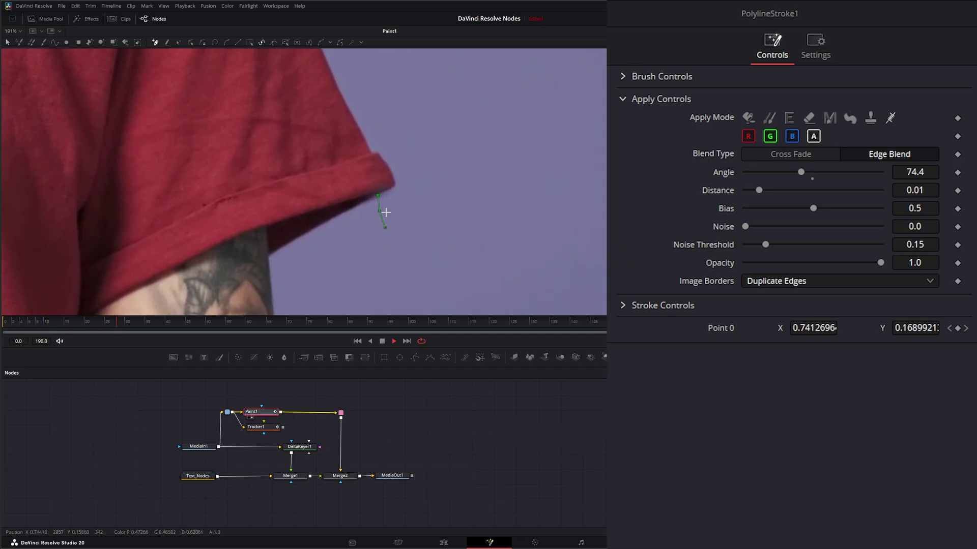
{"action": "left_click", "coordinate": [383, 341]}
{"action": "left_click", "coordinate": [357, 341]}
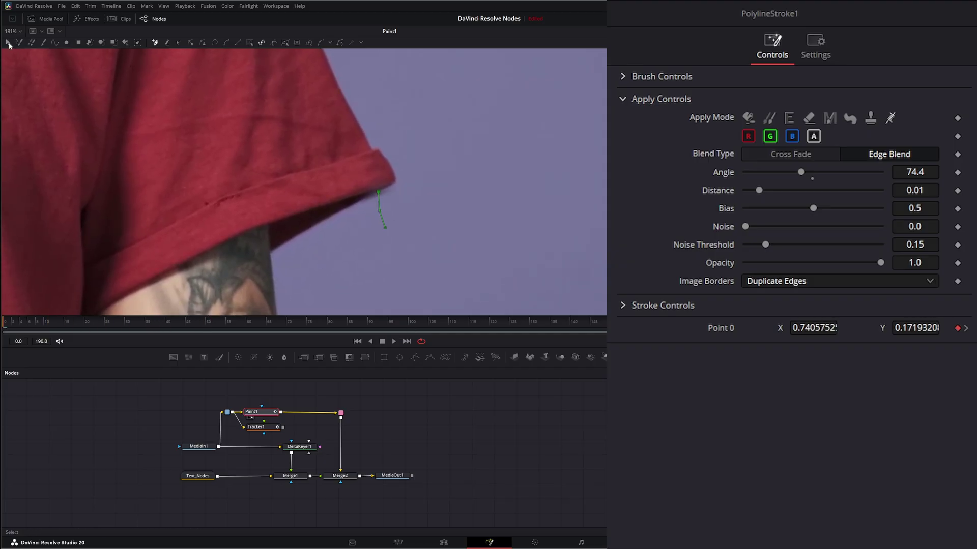
Make all wire-removal stroke points follow the tracked sleeve and check it in playback
{"action": "left_click_drag", "start_coordinate": [326, 163], "coordinate": [384, 239]}
{"action": "left_click", "coordinate": [379, 211]}
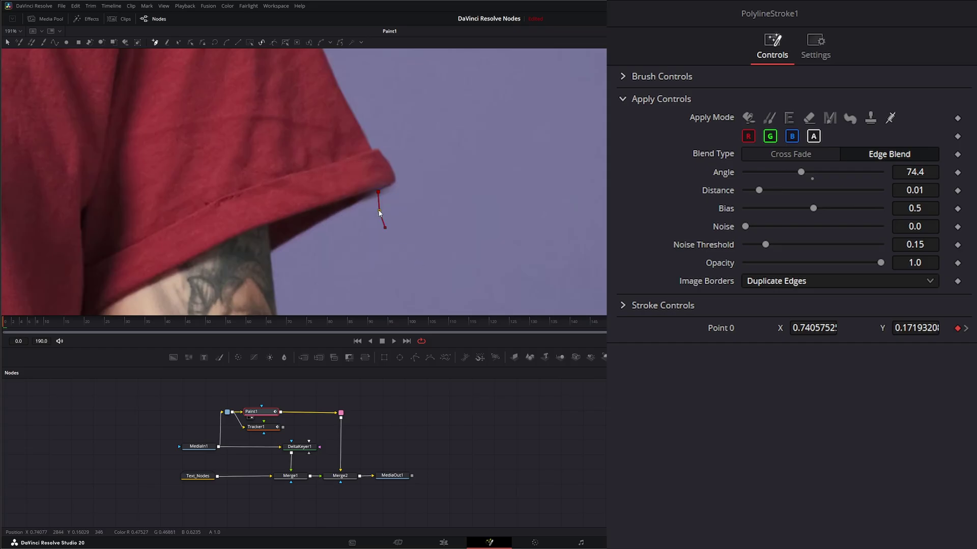
{"action": "left_click", "coordinate": [339, 43]}
{"action": "left_click", "coordinate": [394, 342]}
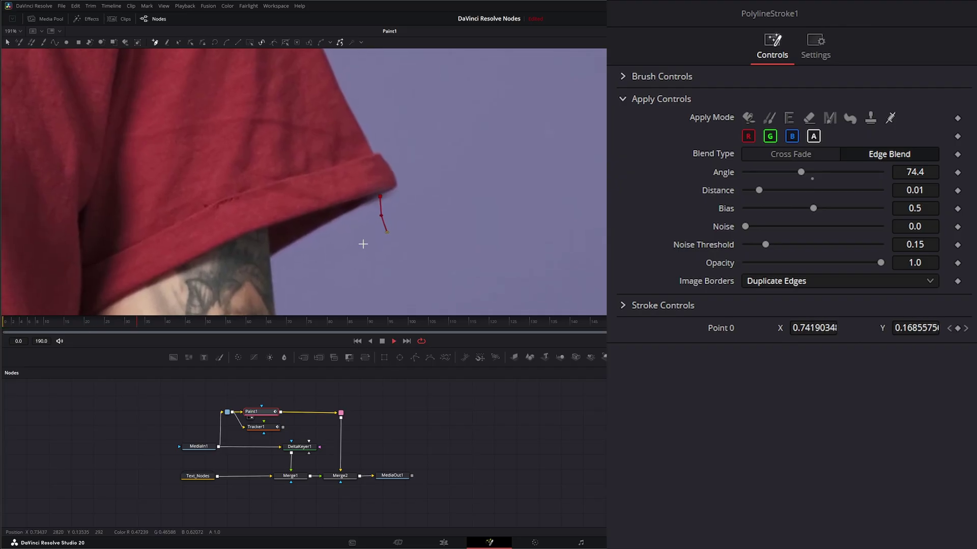
{"action": "left_click", "coordinate": [393, 342]}
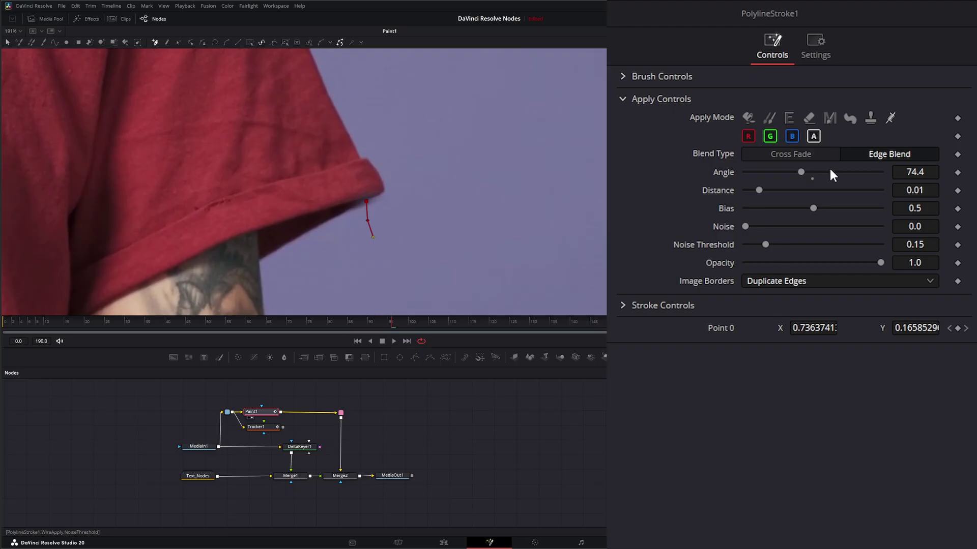
Adjust the stroke's Angle from 75.8 to 68.8 and replay the clean result
{"action": "left_click", "coordinate": [916, 172]}
{"action": "type", "text": "75.8"}
{"action": "key", "text": "Return"}
{"action": "scroll", "coordinate": [916, 172], "scroll_direction": "down", "scroll_amount": 8}
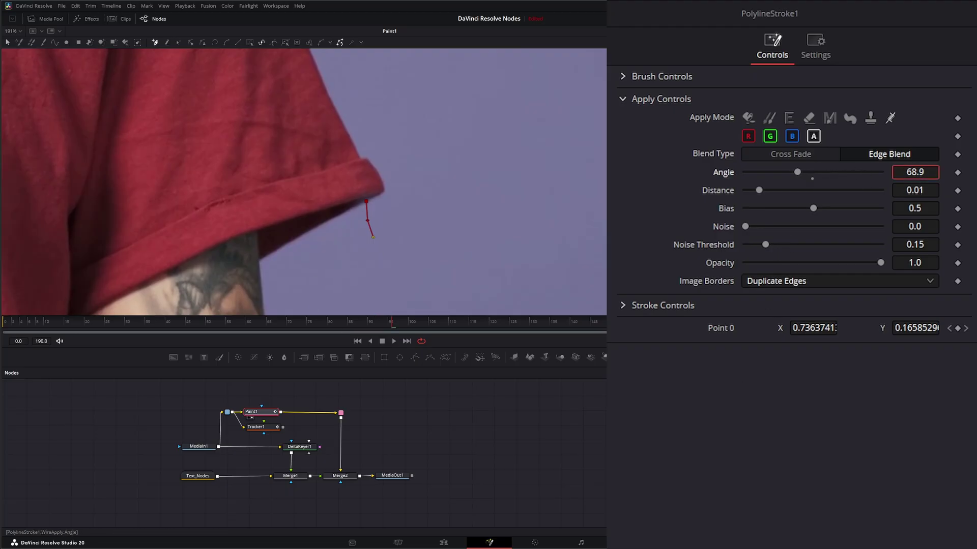
{"action": "left_click", "coordinate": [364, 328]}
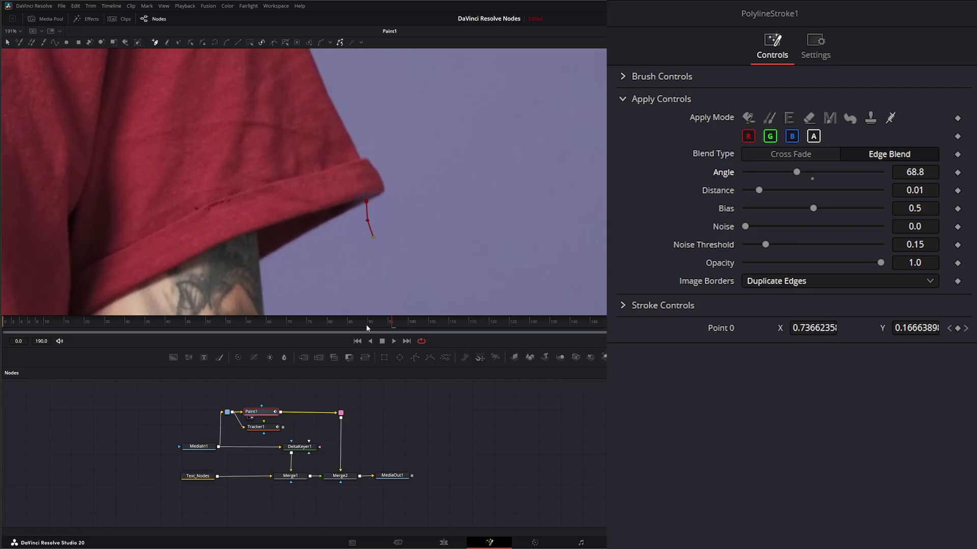
{"action": "key", "text": "space"}
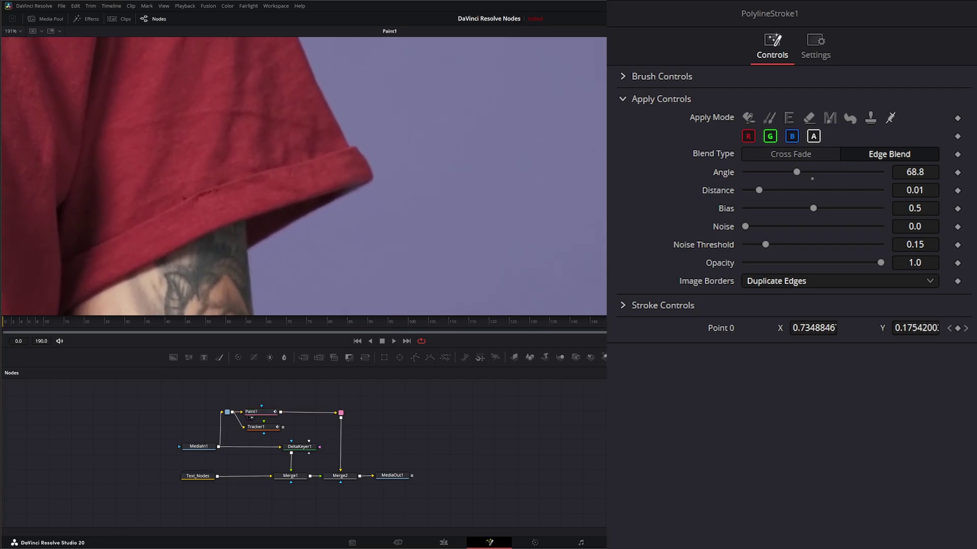
Fit and view the final Merge2 composite, playing it through and returning to the first frame
{"action": "key", "text": "ctrl+f"}
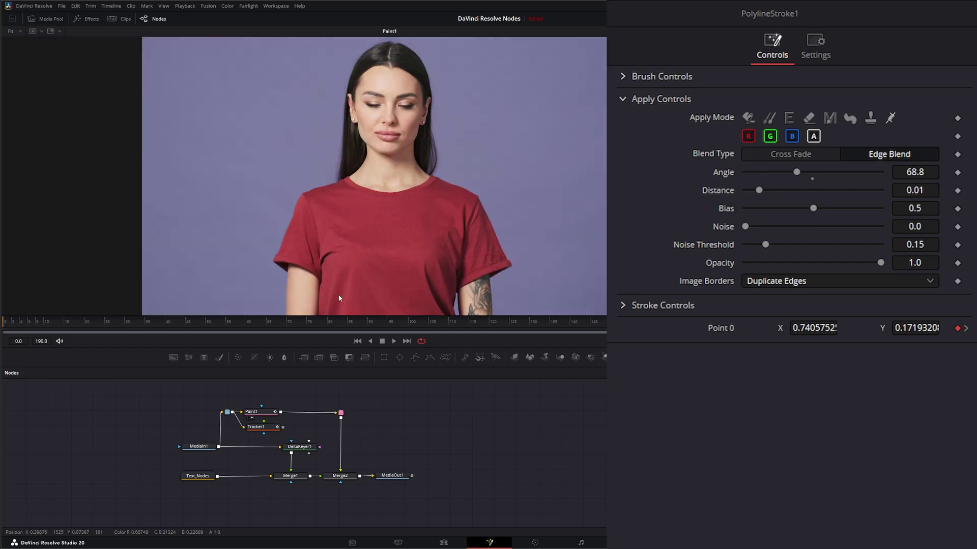
{"action": "mouse_move", "coordinate": [344, 478]}
{"action": "left_mouse_down"}
{"action": "mouse_move", "coordinate": [342, 427]}
{"action": "mouse_move", "coordinate": [340, 475]}
{"action": "left_mouse_up"}
{"action": "key", "text": "1"}
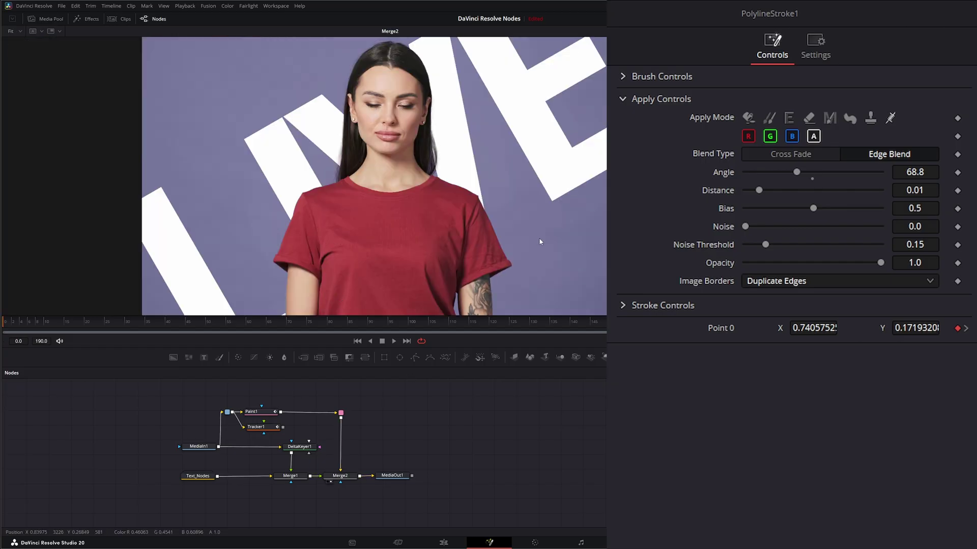
{"action": "left_click", "coordinate": [393, 342]}
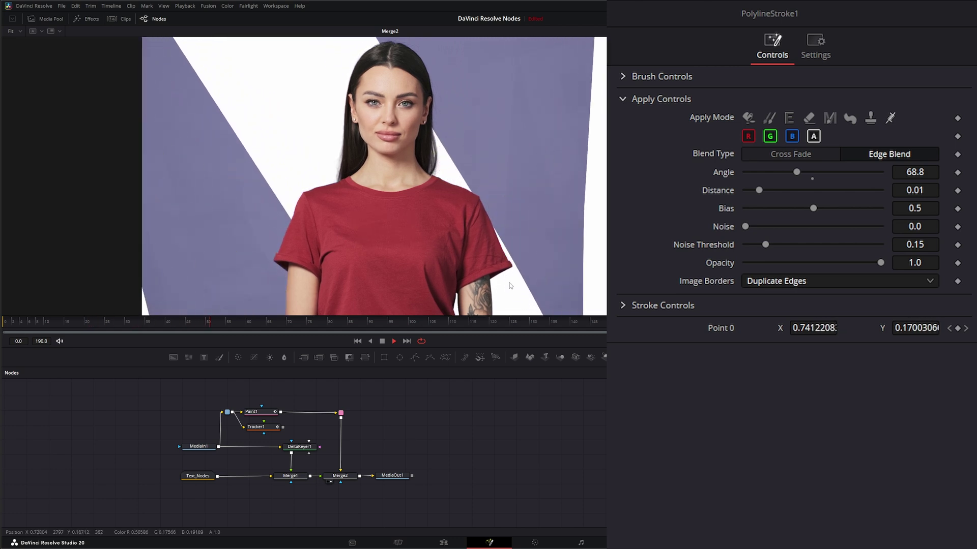
{"action": "left_click", "coordinate": [370, 342]}
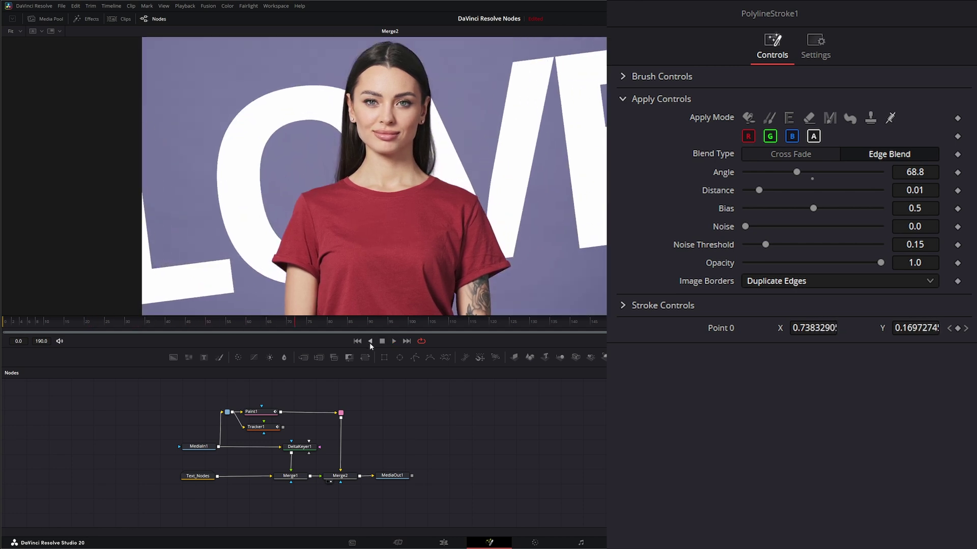
{"action": "left_click", "coordinate": [358, 341]}
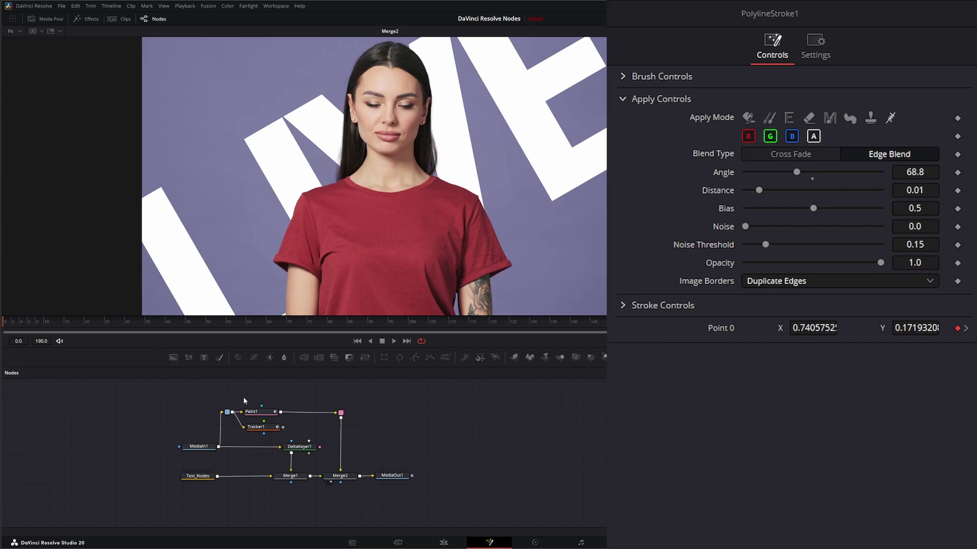
Group the Tracker1 and Paint1 nodes and name the group String_Fix
{"action": "left_click", "coordinate": [265, 429]}
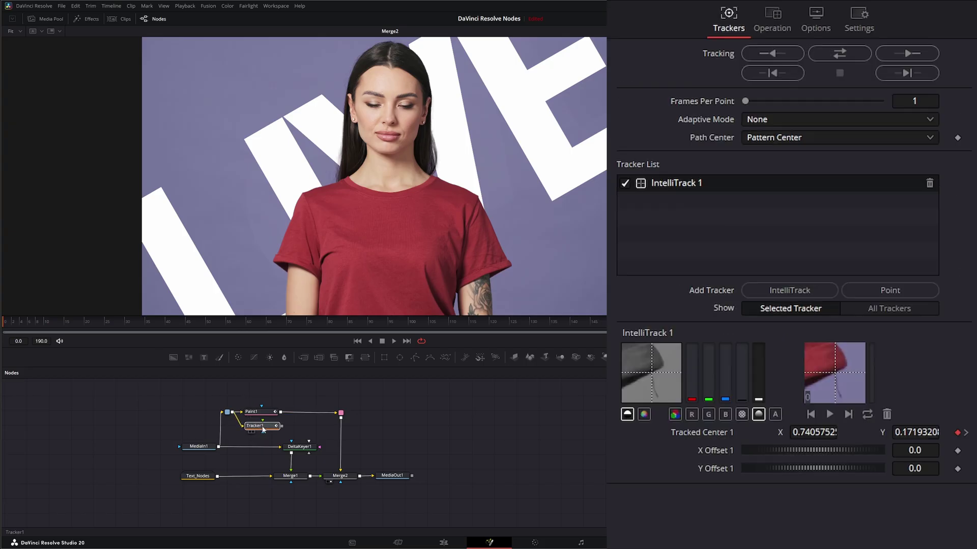
{"action": "left_click_drag", "start_coordinate": [262, 436], "coordinate": [263, 437]}
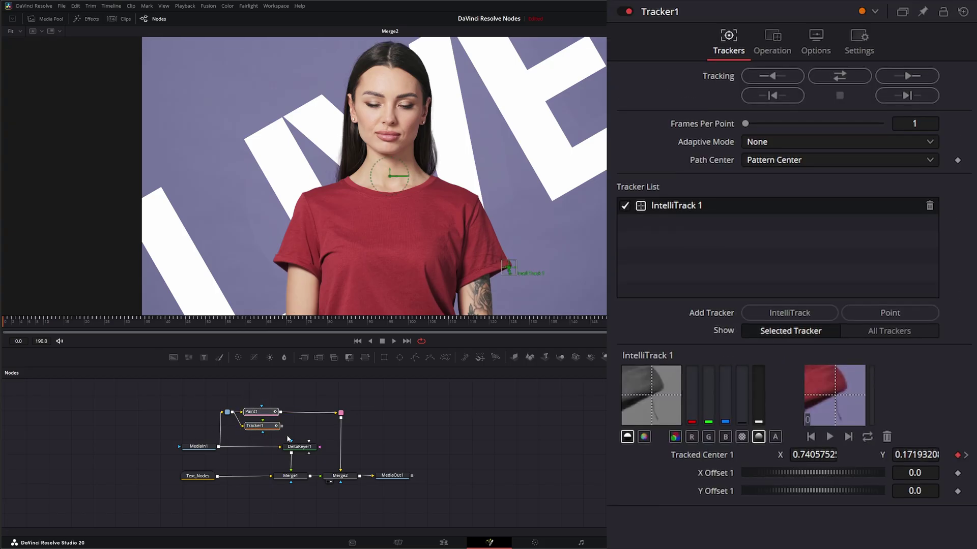
{"action": "key", "text": "F2"}
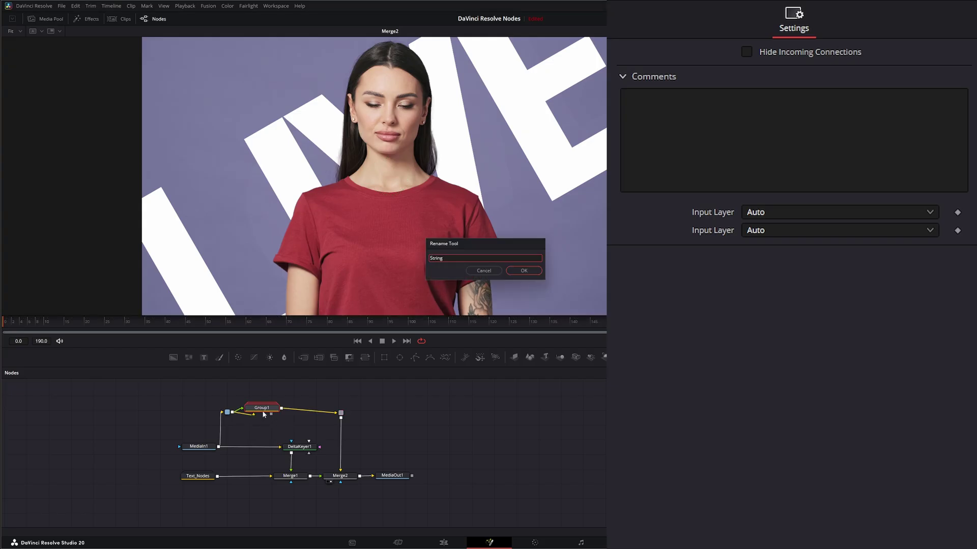
{"action": "type", "text": "String_Fix"}
{"action": "key", "text": "Return"}
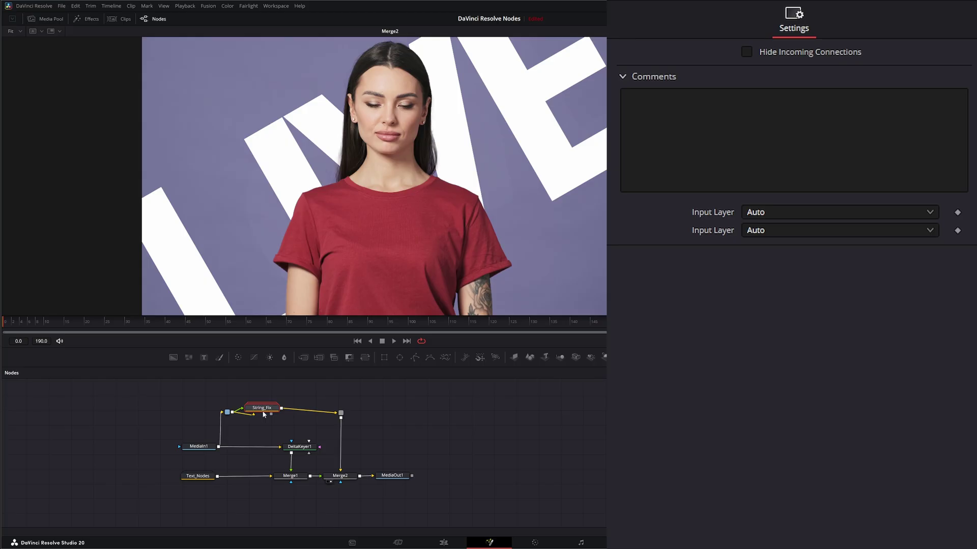
Read the router's hue note and add a Color Corrector after String_Fix
{"action": "left_click", "coordinate": [341, 414]}
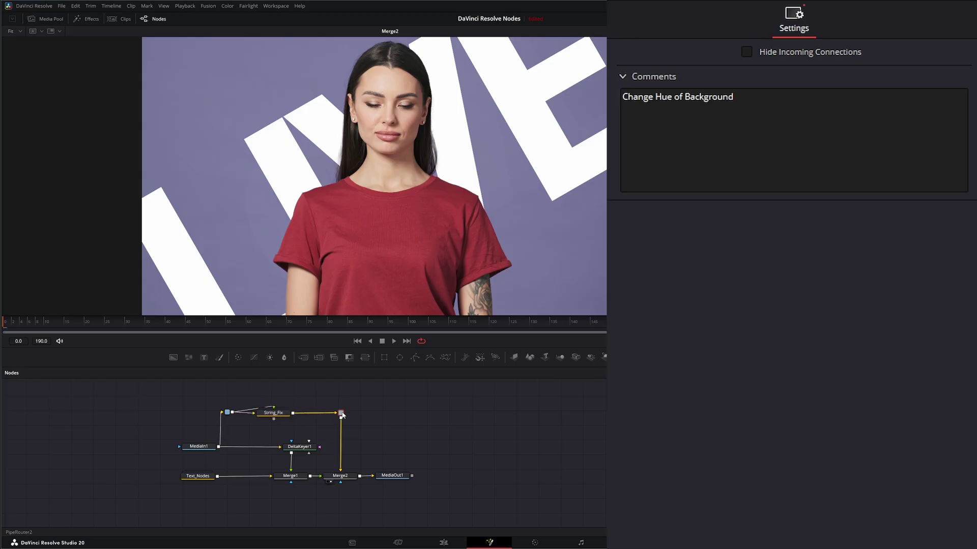
{"action": "left_click", "coordinate": [285, 416]}
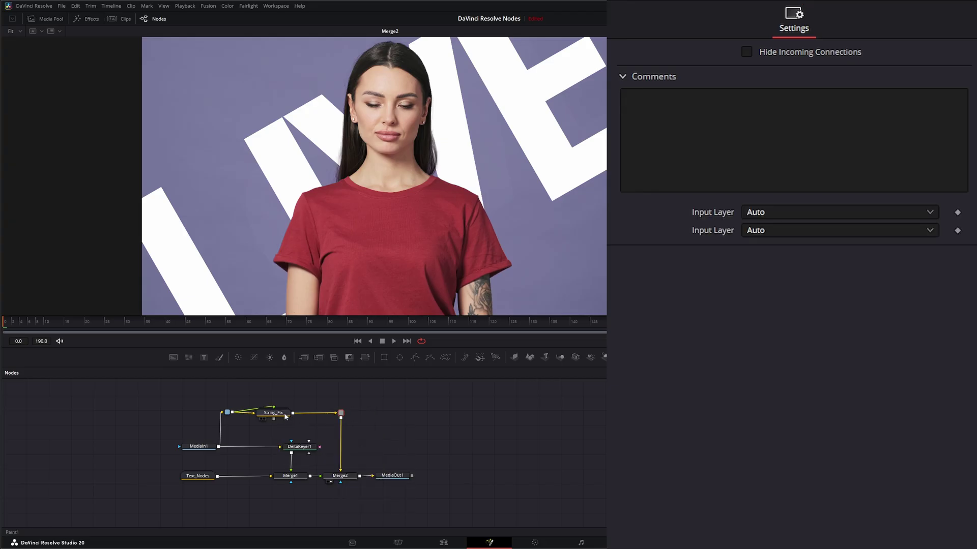
{"action": "left_click", "coordinate": [238, 359]}
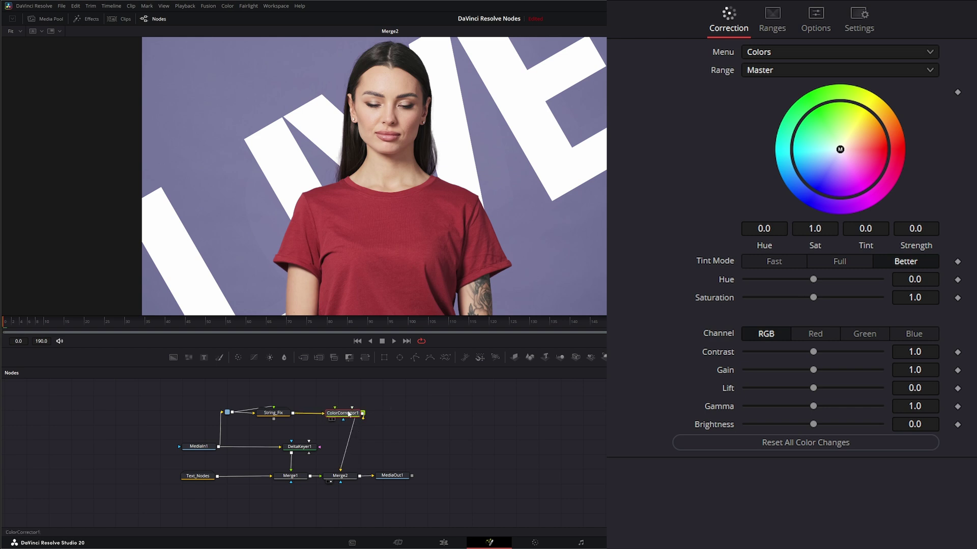
Delete PipeRouter2, set ColorCorrector1's Hue to -0.64, and review the brown background
{"action": "left_click_drag", "start_coordinate": [359, 400], "coordinate": [385, 423]}
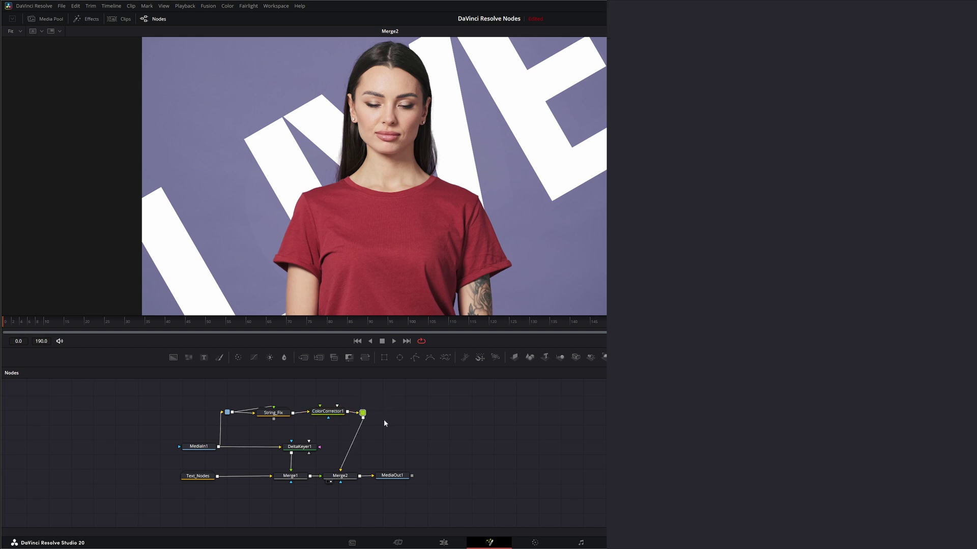
{"action": "key", "text": "Delete"}
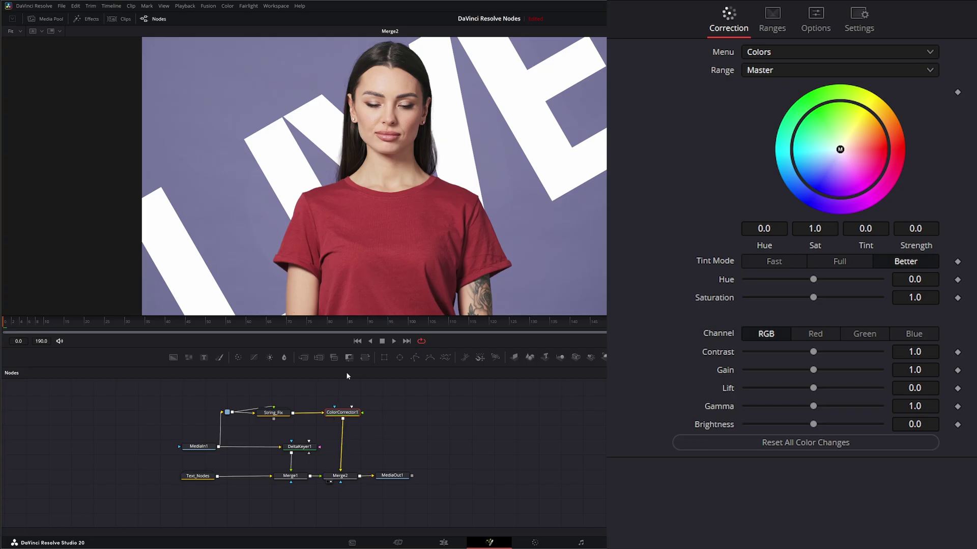
{"action": "left_click_drag", "start_coordinate": [811, 282], "coordinate": [769, 278]}
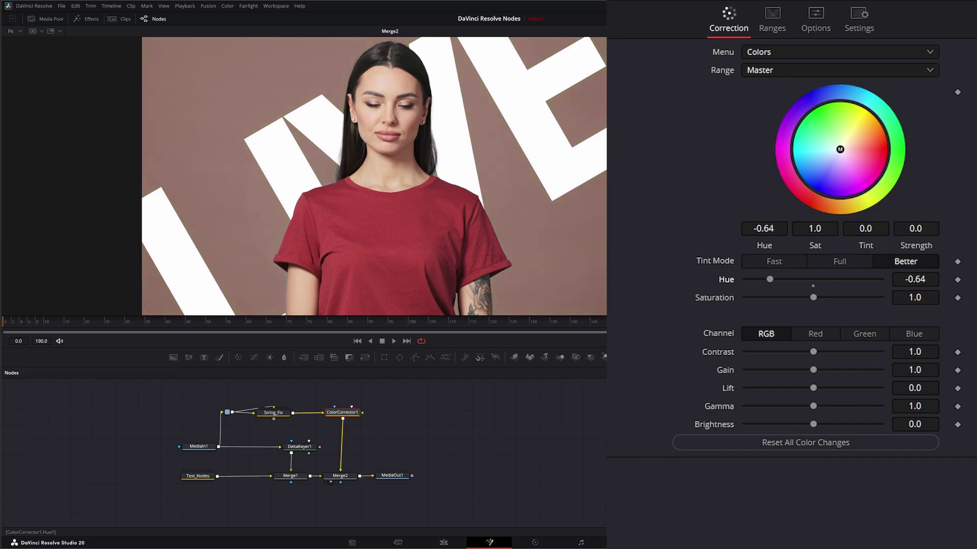
{"action": "key", "text": "space"}
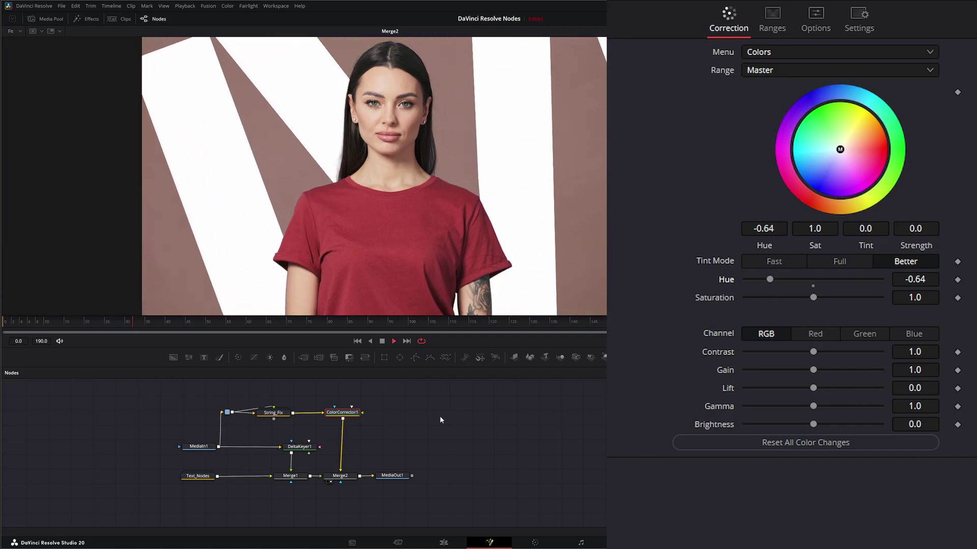